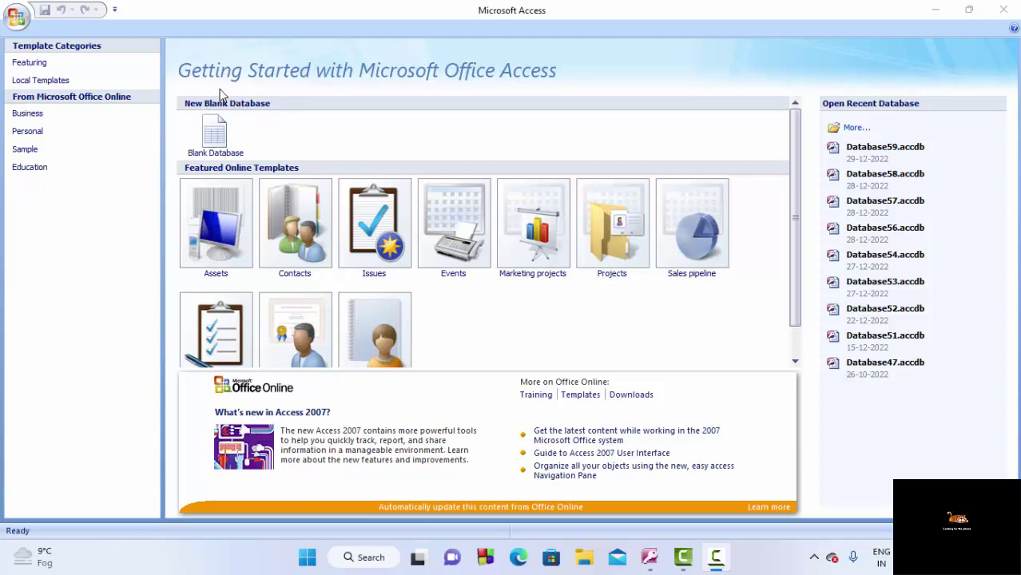
# Create a new blank database named Database60.accdb
pyautogui.click(214, 132)
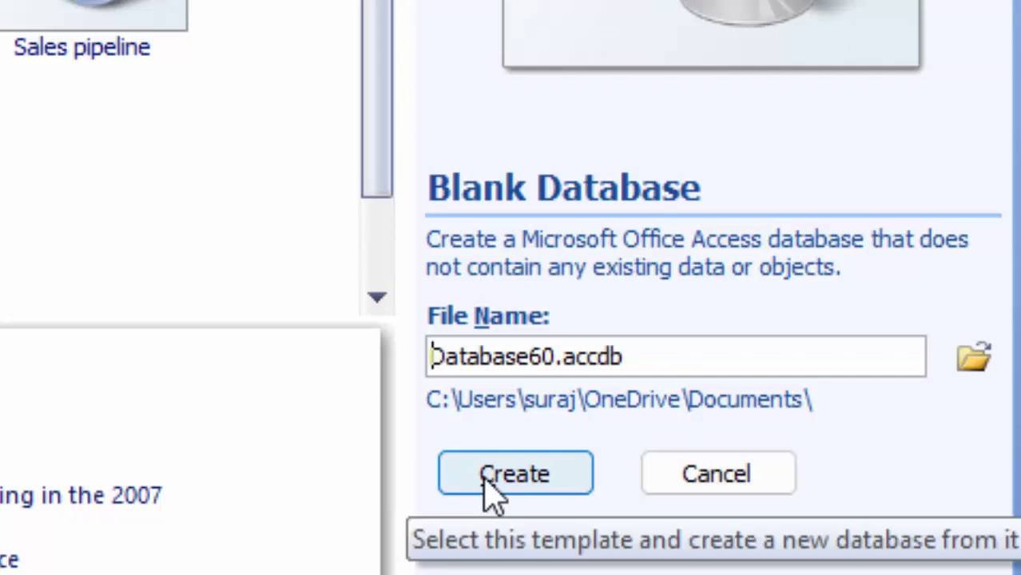
pyautogui.click(481, 473)
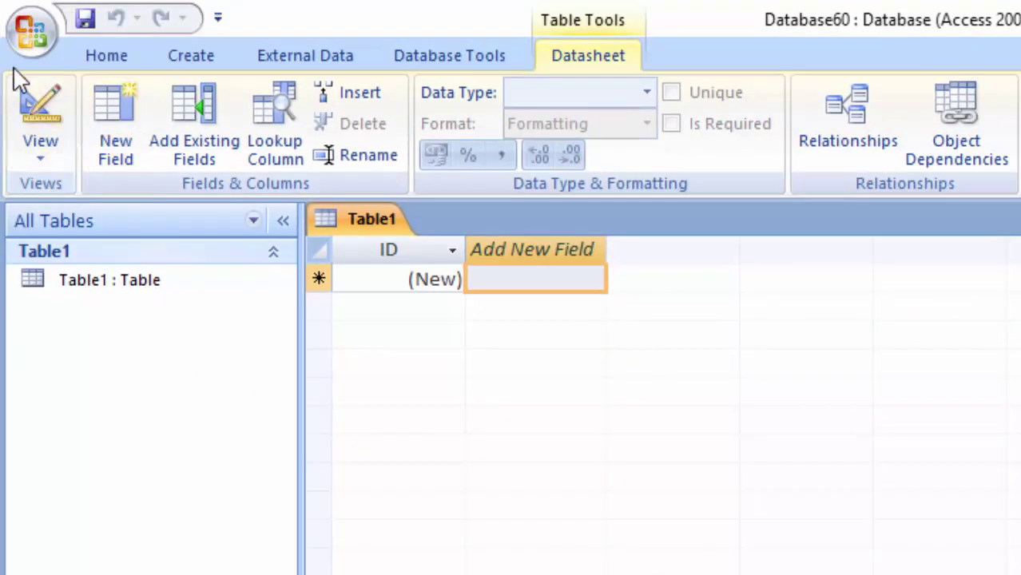
# Switch Table1 to Design view, saving it as Mytable
pyautogui.click(32, 162)
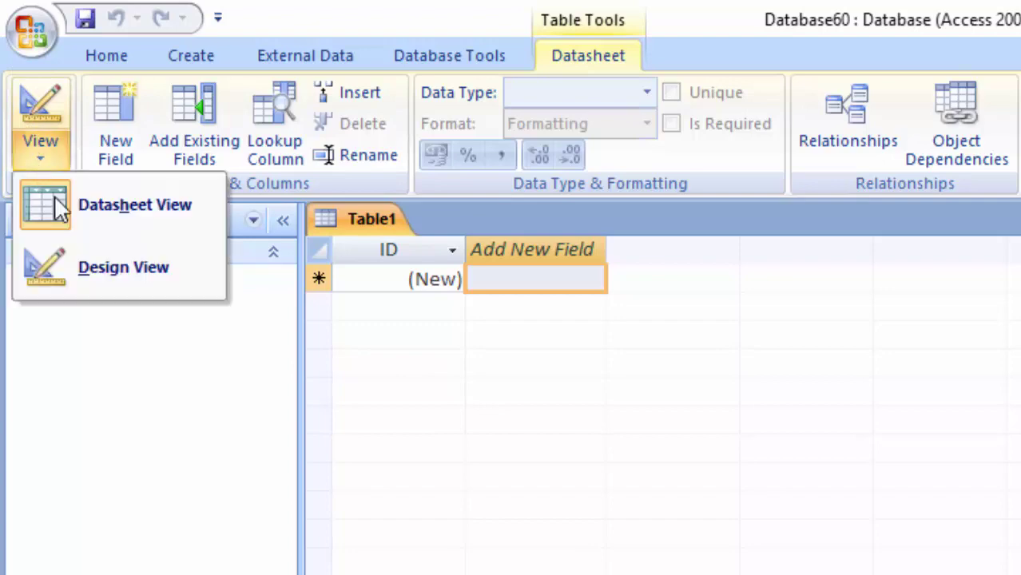
pyautogui.click(106, 260)
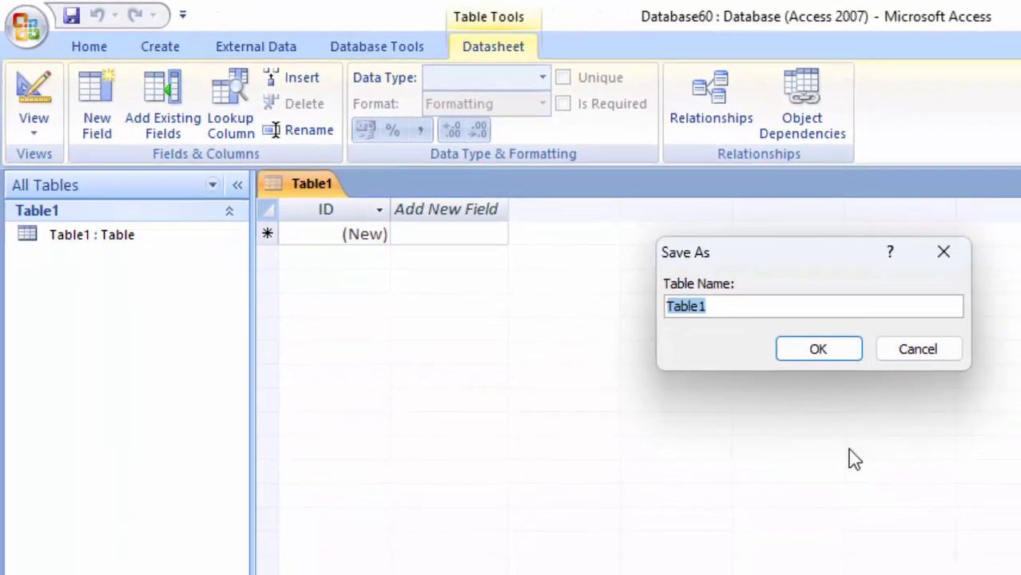
pyautogui.press('BackSpace')
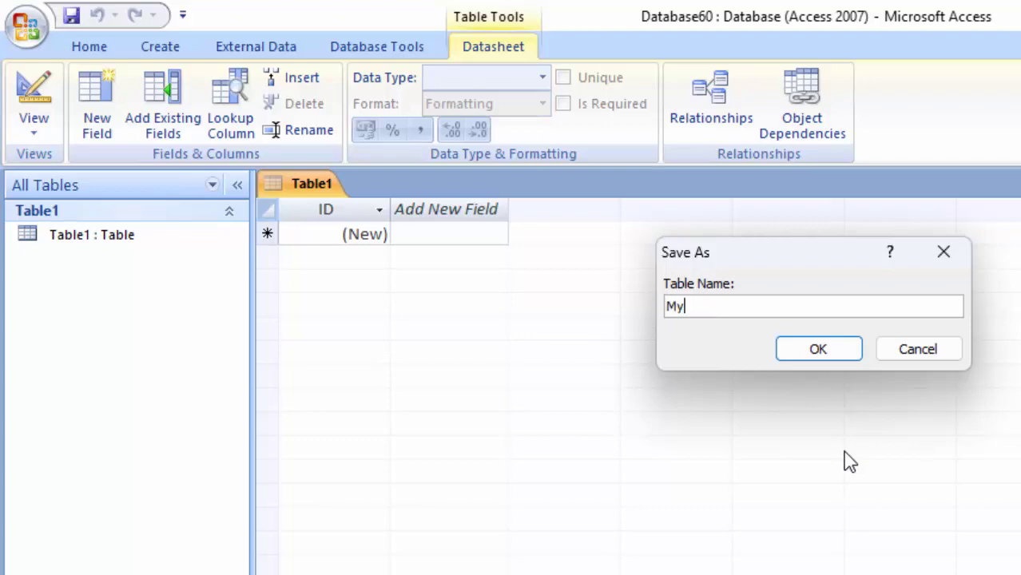
pyautogui.write('e')
pyautogui.press('Return')
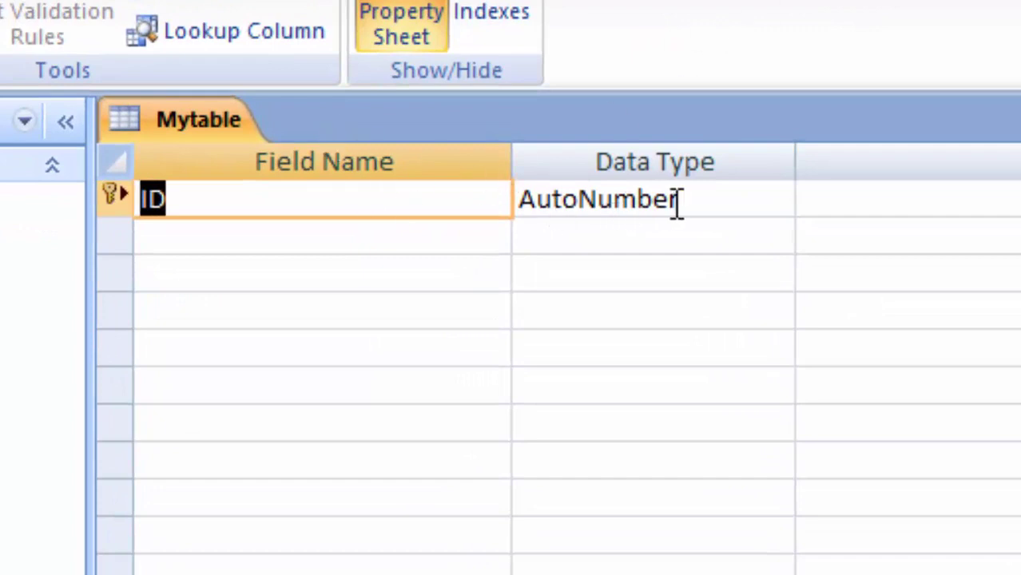
# Add a Name of Product Text field and a Price Currency field
pyautogui.click(338, 234)
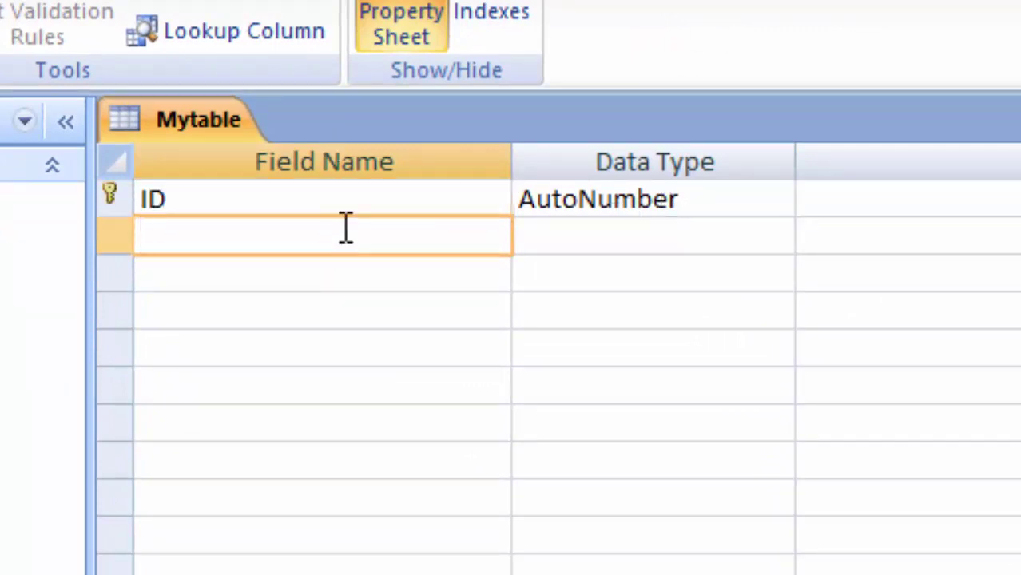
pyautogui.write('Name of ')
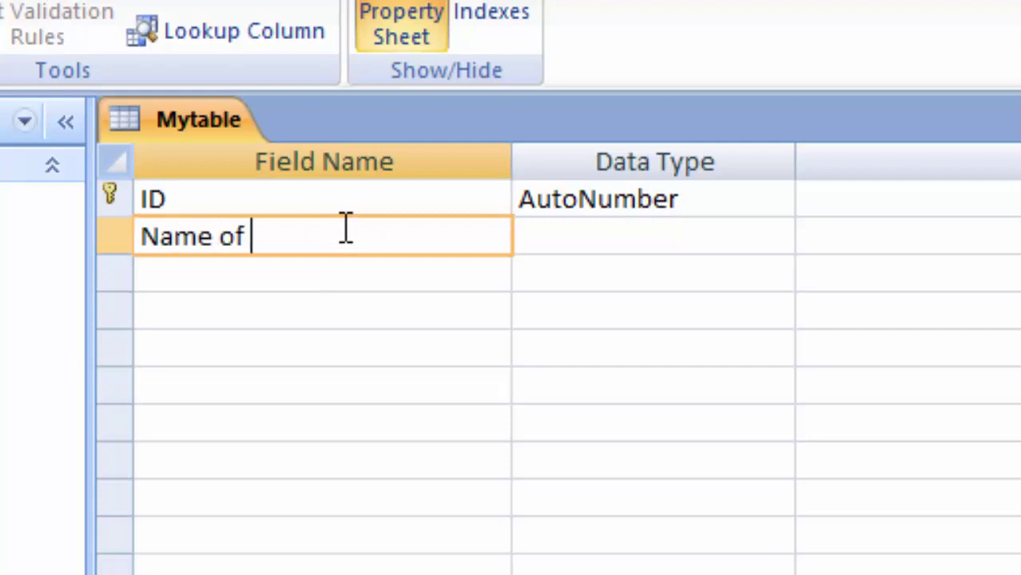
pyautogui.write('Product')
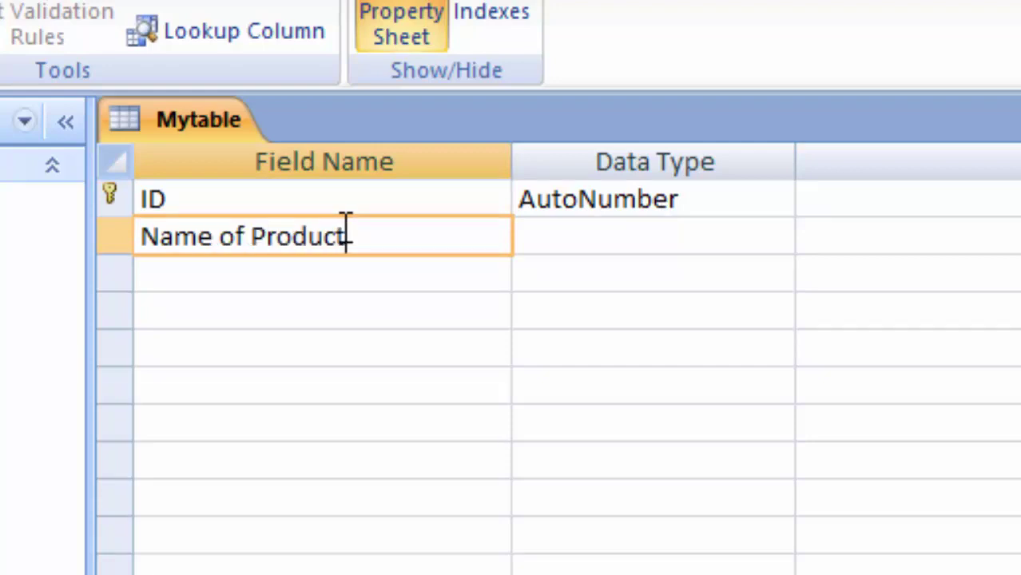
pyautogui.click(652, 236)
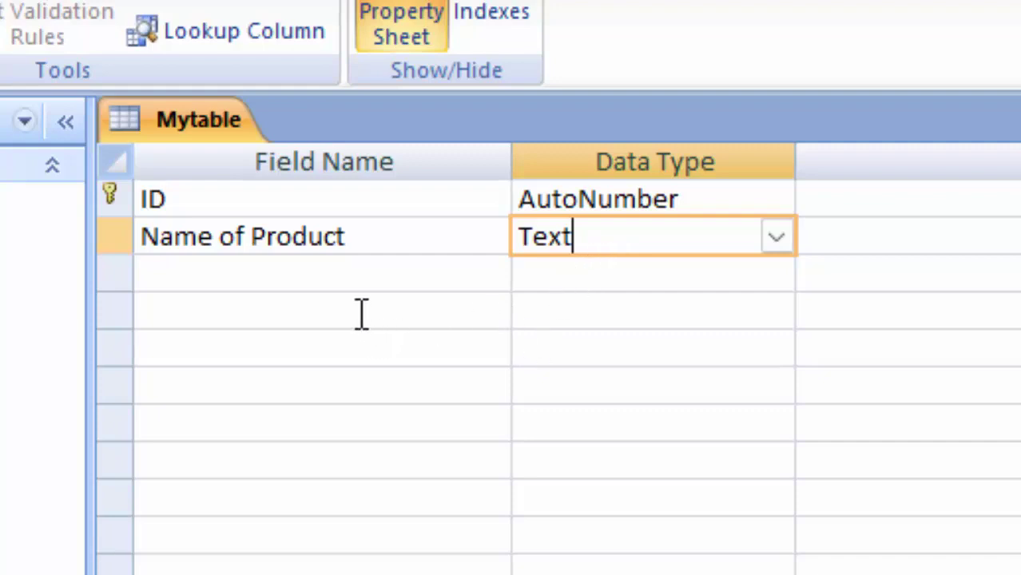
pyautogui.click(266, 276)
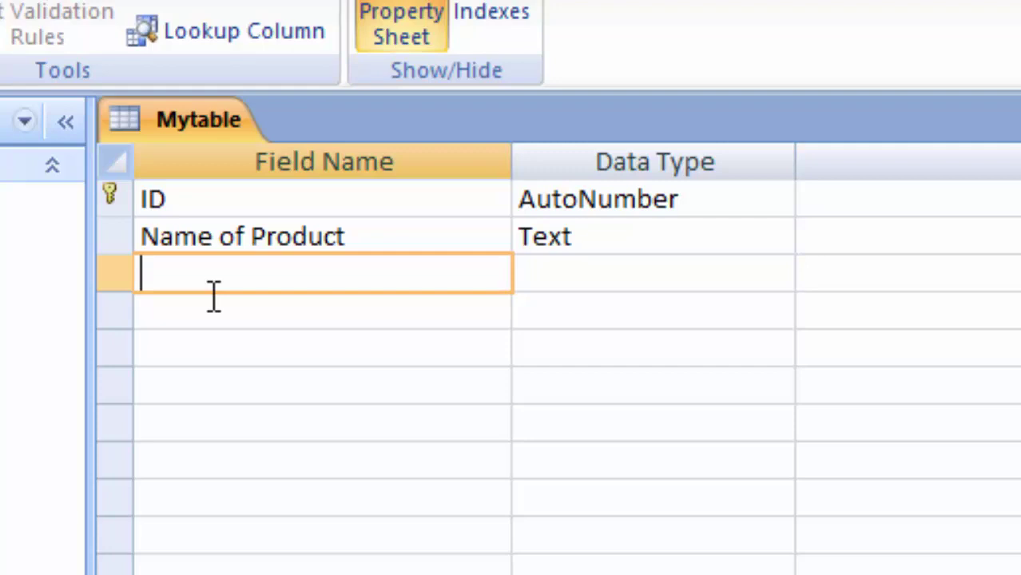
pyautogui.write('Pric')
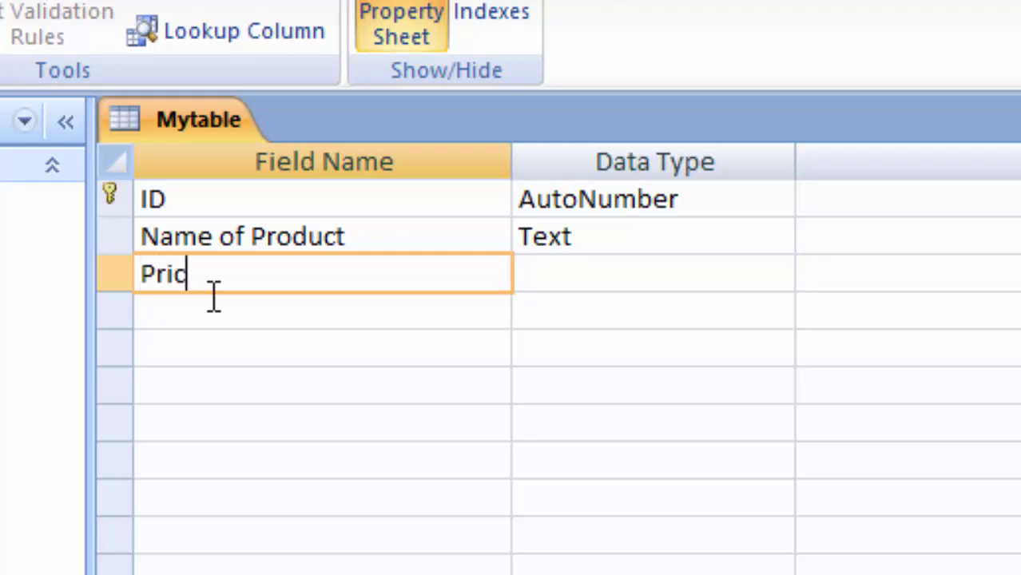
pyautogui.write('e')
pyautogui.click(709, 276)
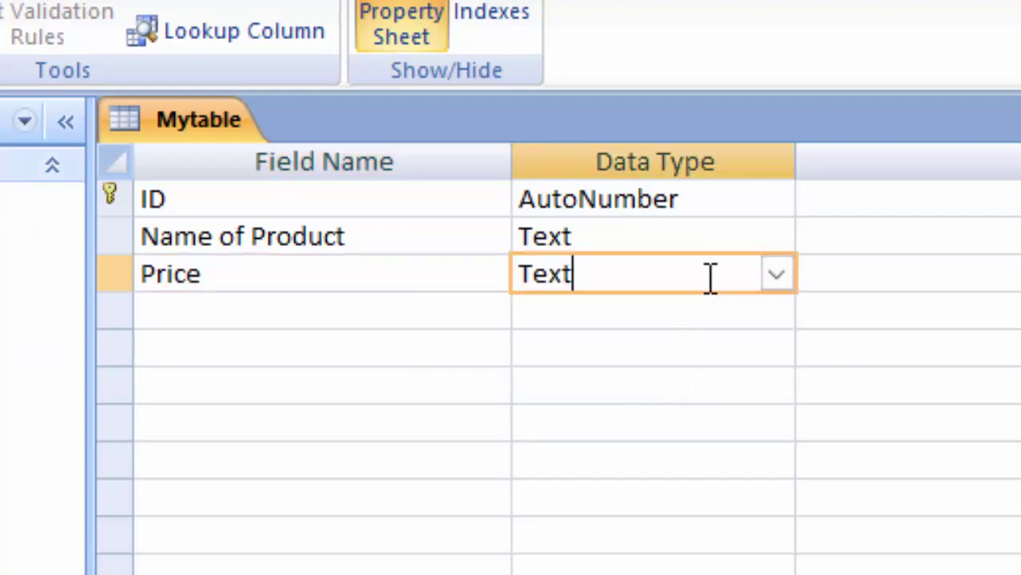
pyautogui.click(773, 277)
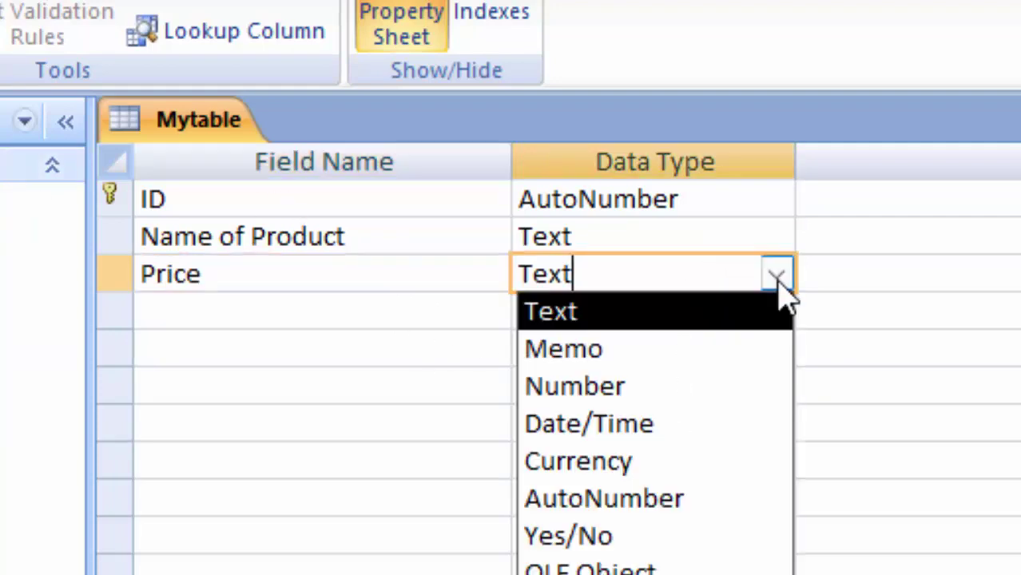
pyautogui.click(671, 462)
# Add a Unit field in the fourth row and move to its data type
pyautogui.click(270, 318)
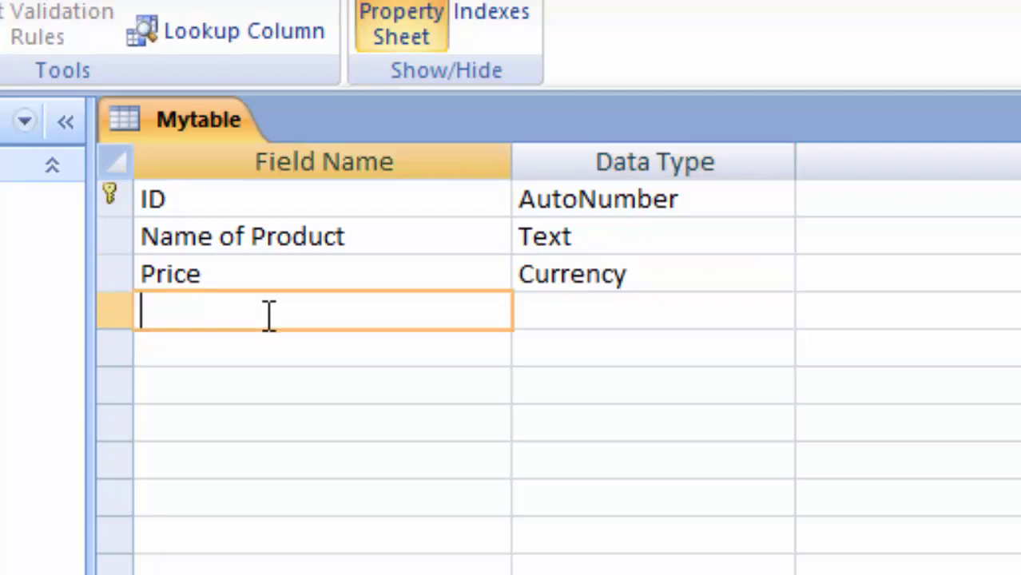
pyautogui.write('Unit')
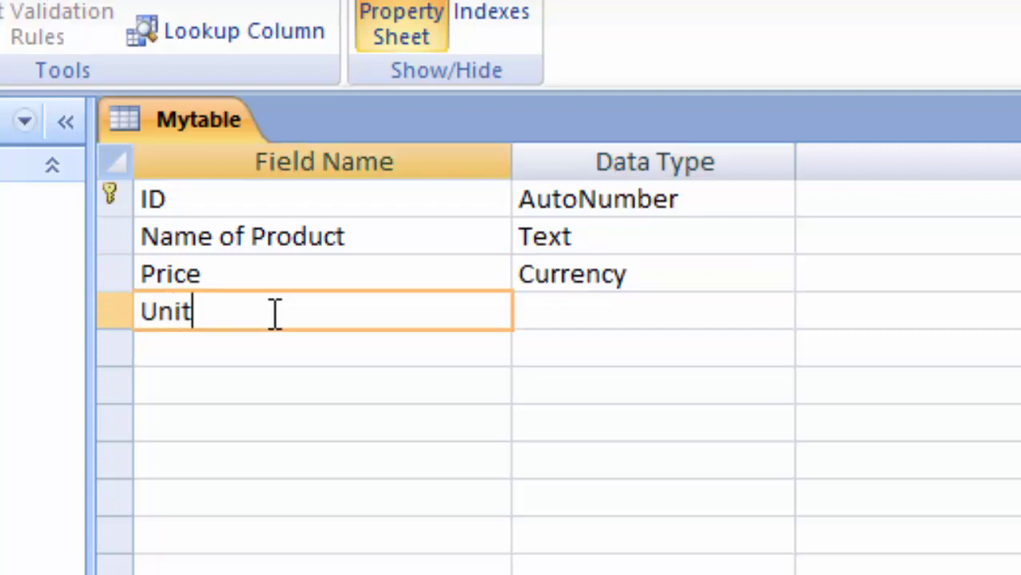
pyautogui.click(677, 310)
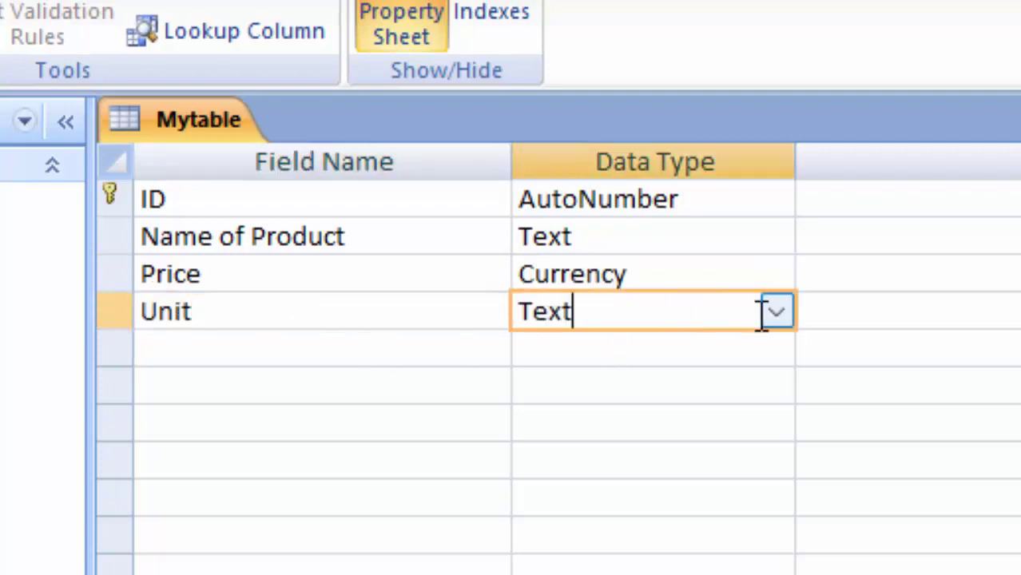
pyautogui.click(776, 312)
pyautogui.press('Escape')
# Make Unit a Number field and change its field size
pyautogui.write('Number')
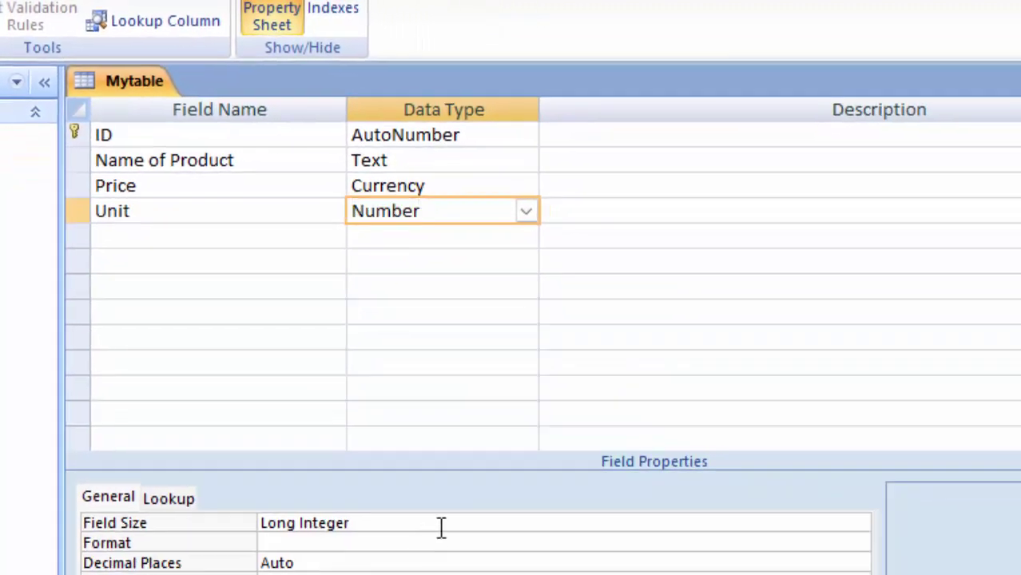
pyautogui.click(441, 527)
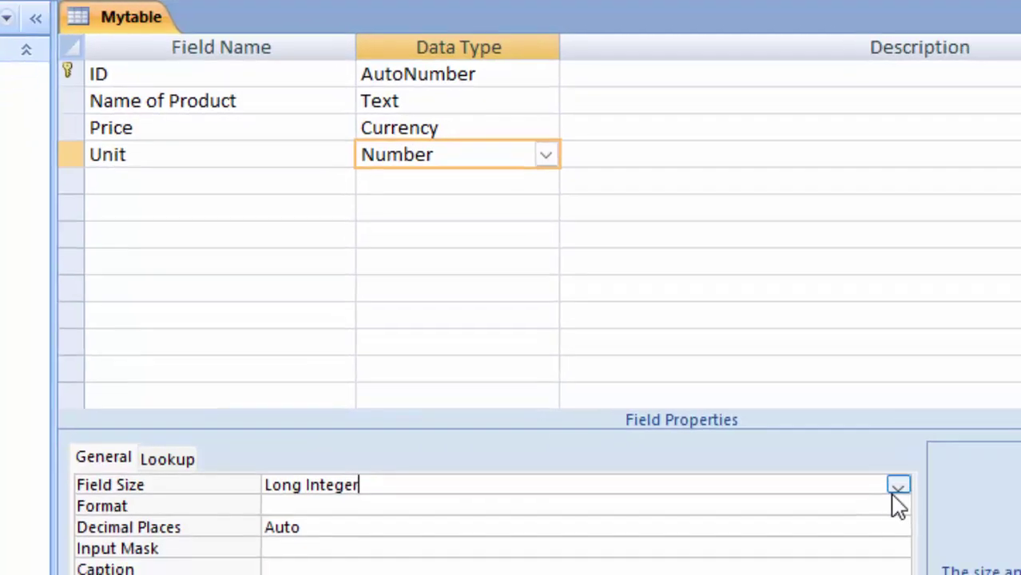
pyautogui.click(896, 488)
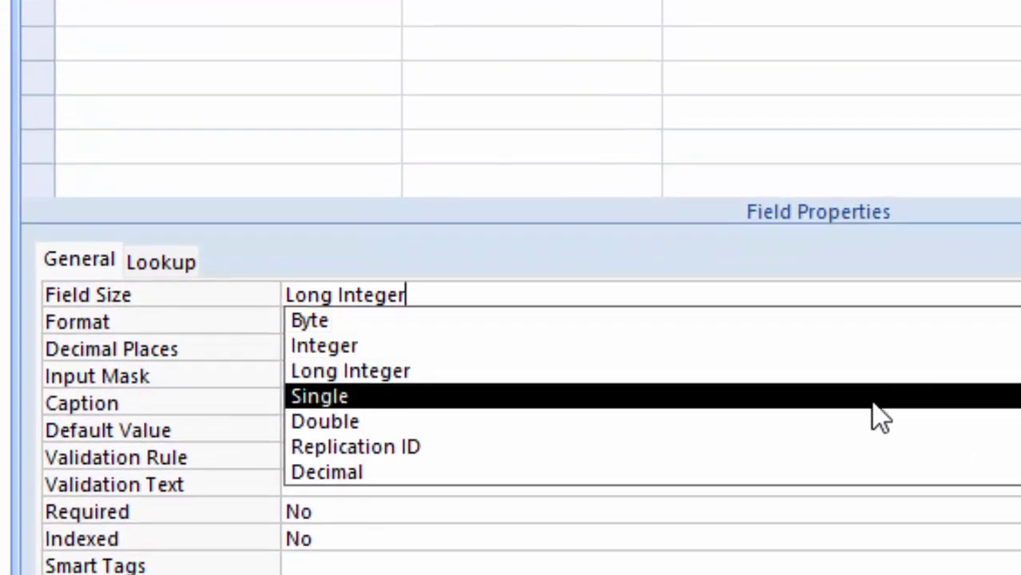
pyautogui.click(879, 444)
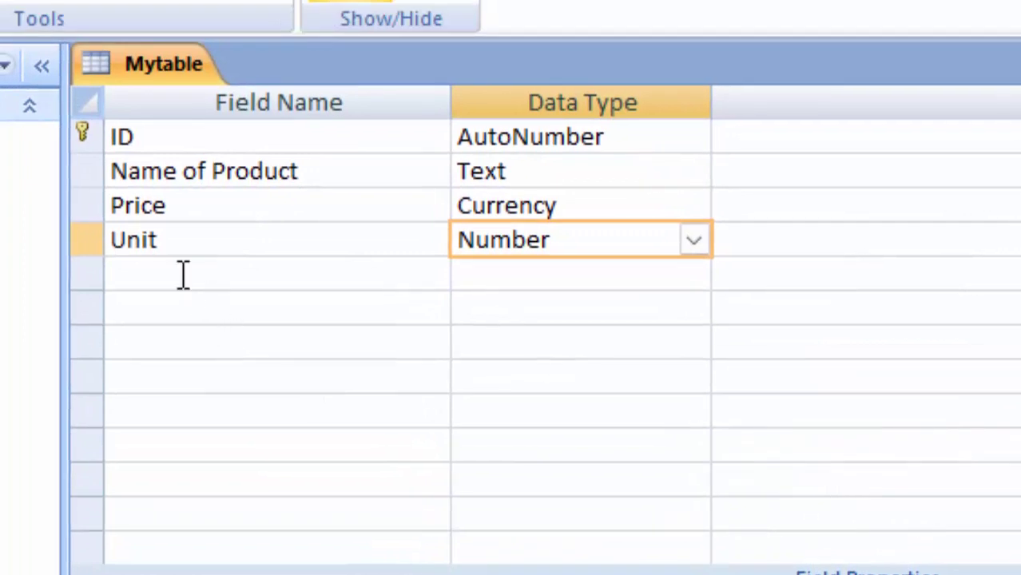
# Add a Total field of type Number
pyautogui.click(189, 274)
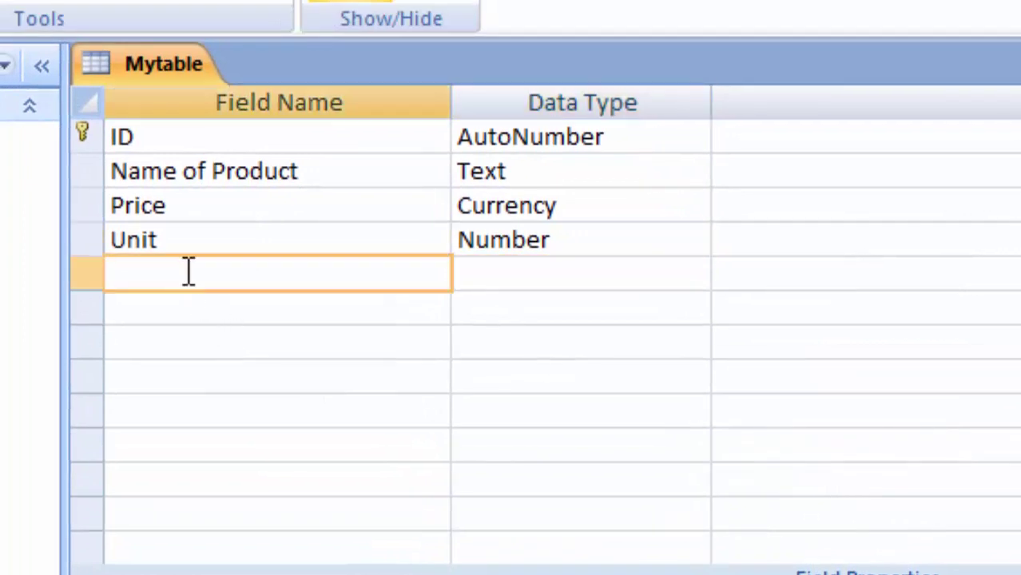
pyautogui.write('Total')
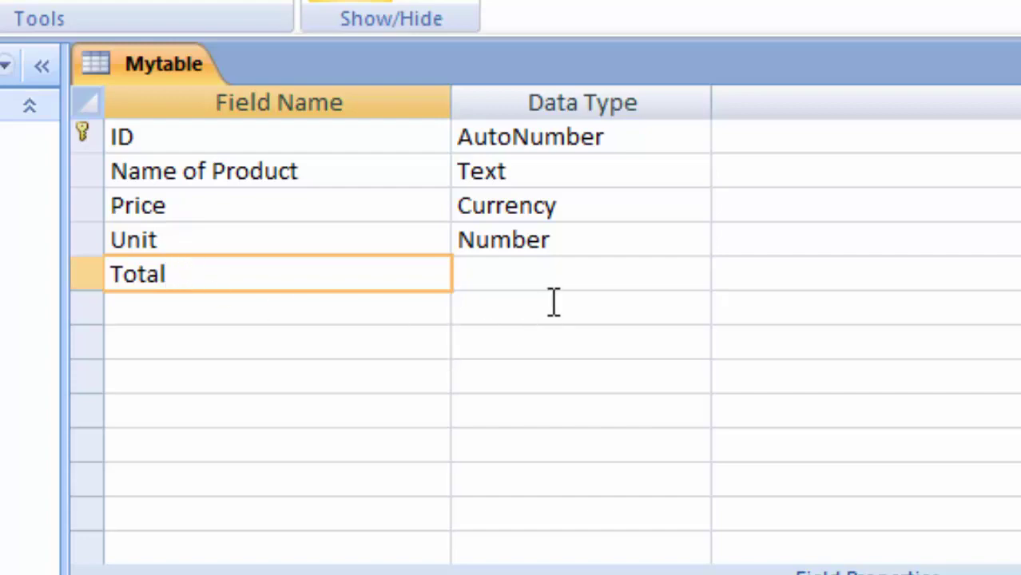
pyautogui.click(581, 276)
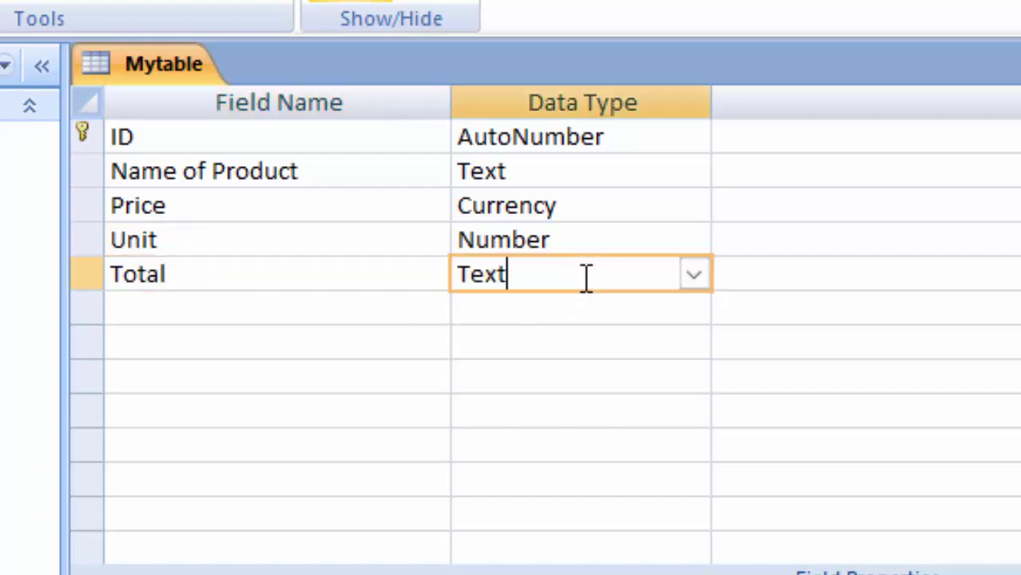
pyautogui.click(690, 277)
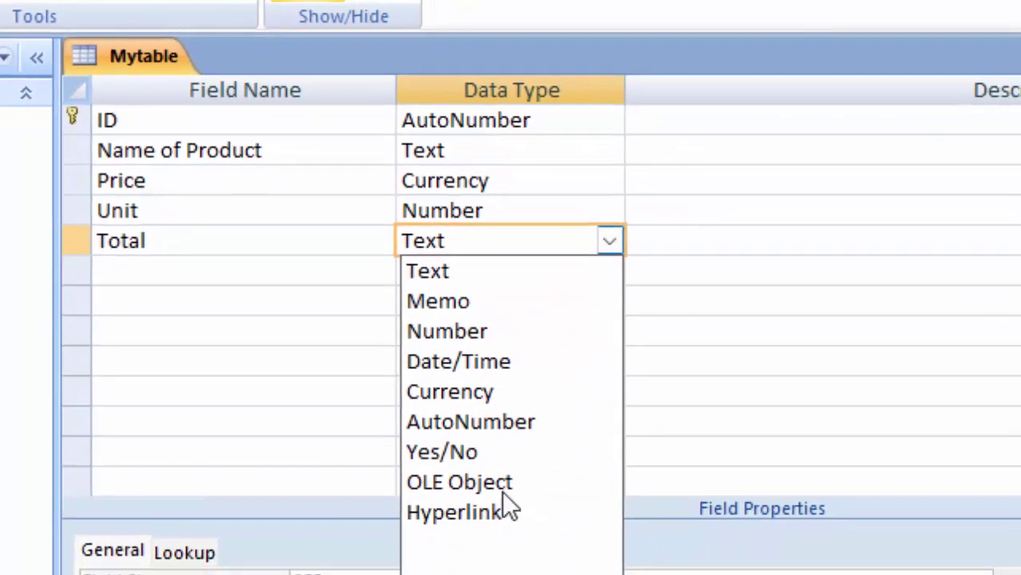
pyautogui.click(484, 325)
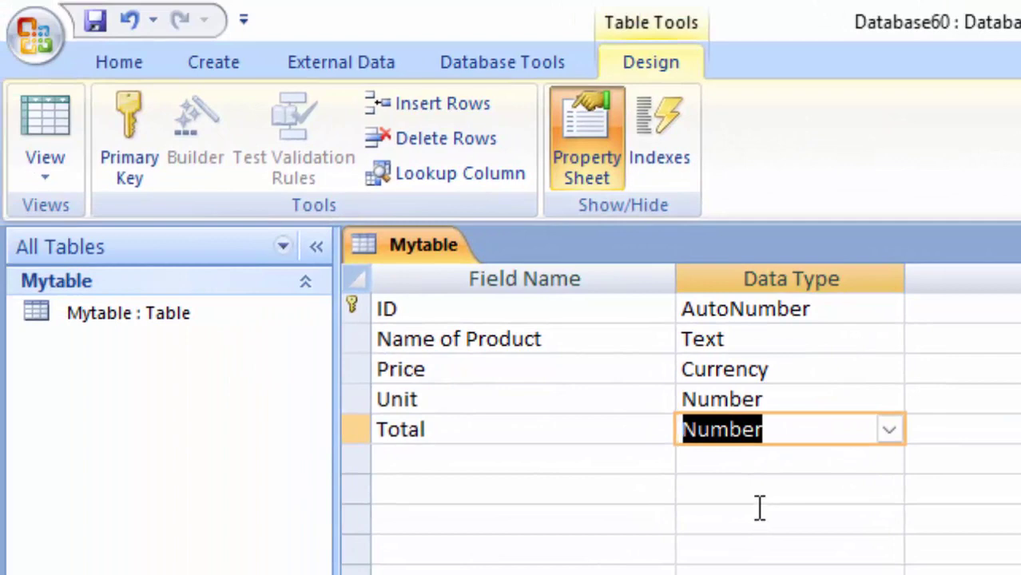
# Add a Tax field: Number type, field size Double, Percent format
pyautogui.click(470, 472)
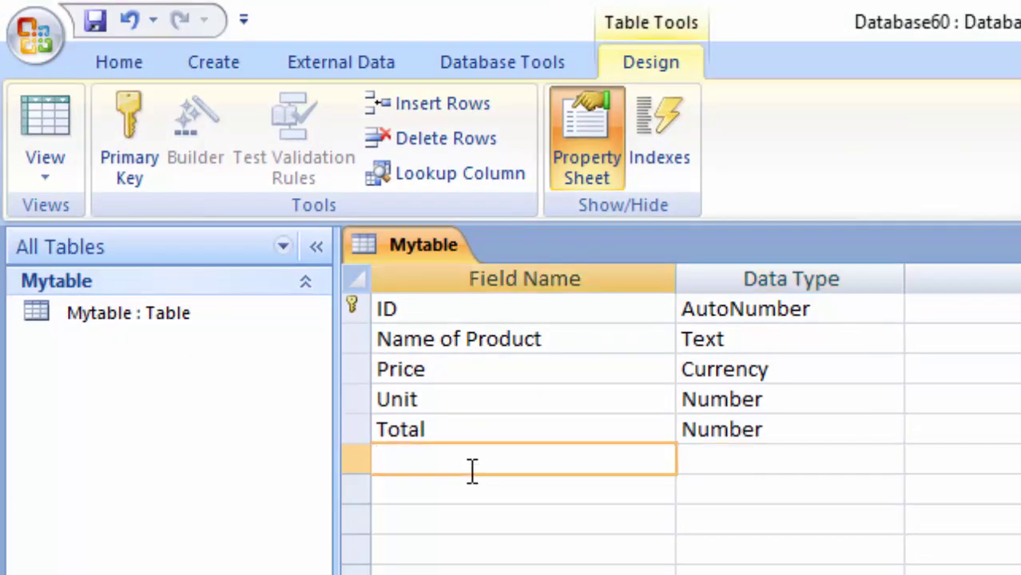
pyautogui.write('Tax')
pyautogui.click(794, 458)
pyautogui.click(888, 462)
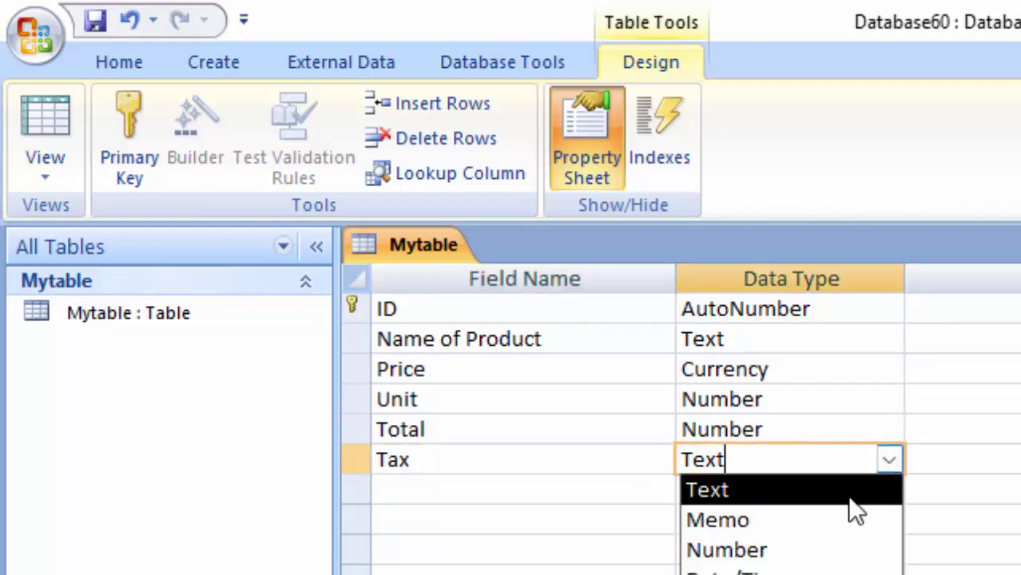
pyautogui.click(799, 547)
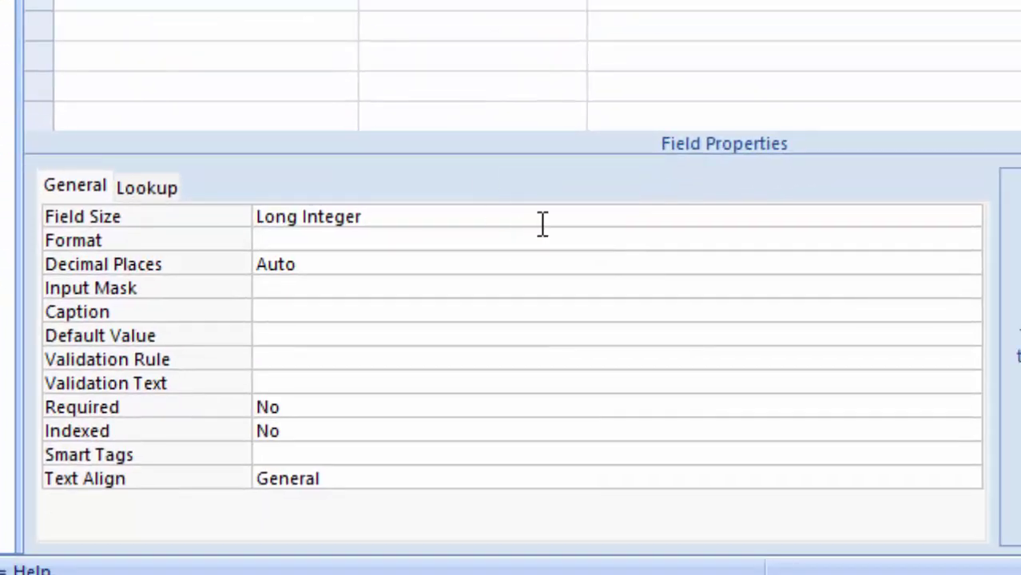
pyautogui.click(548, 217)
pyautogui.click(966, 222)
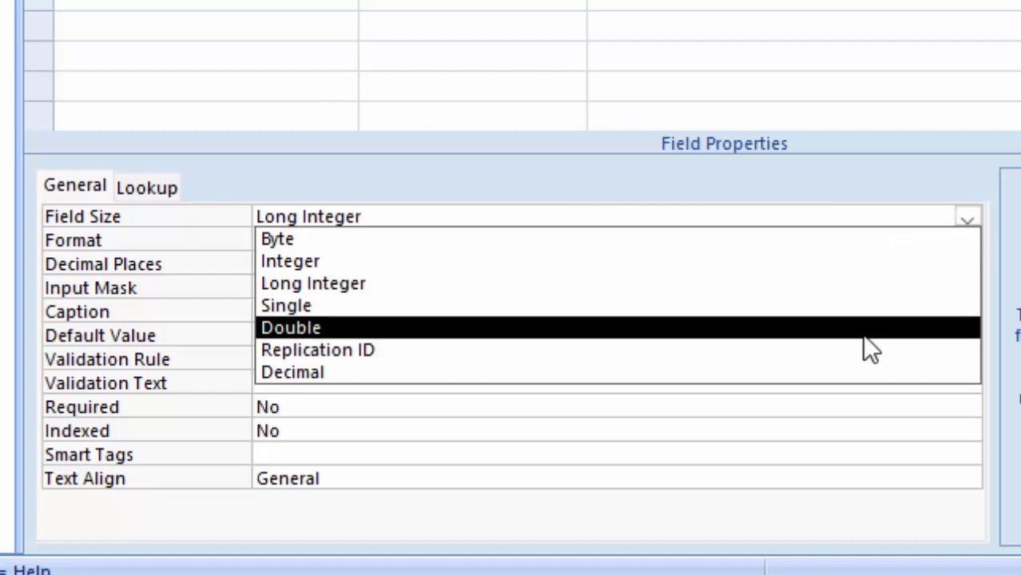
pyautogui.click(864, 337)
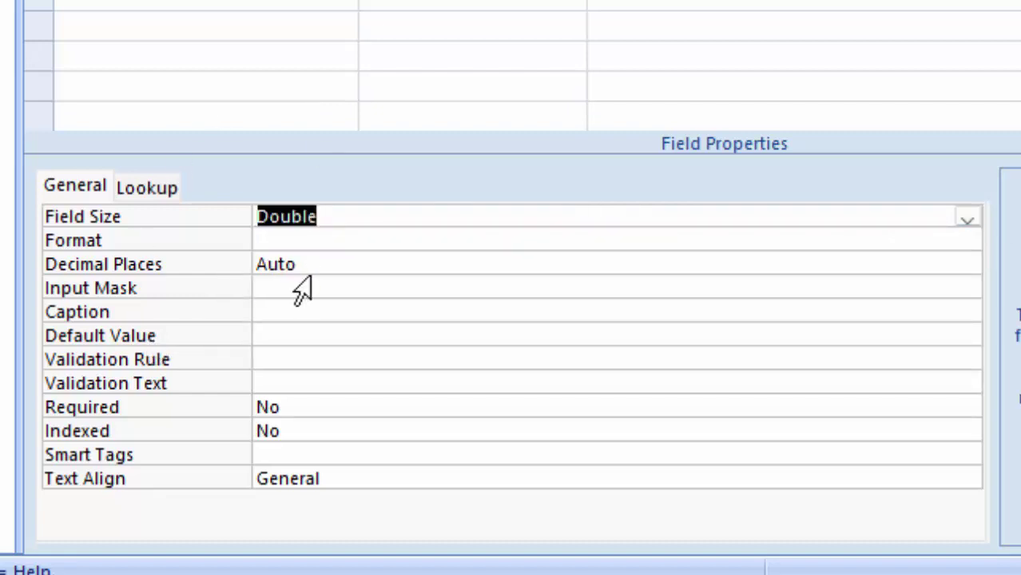
pyautogui.click(288, 240)
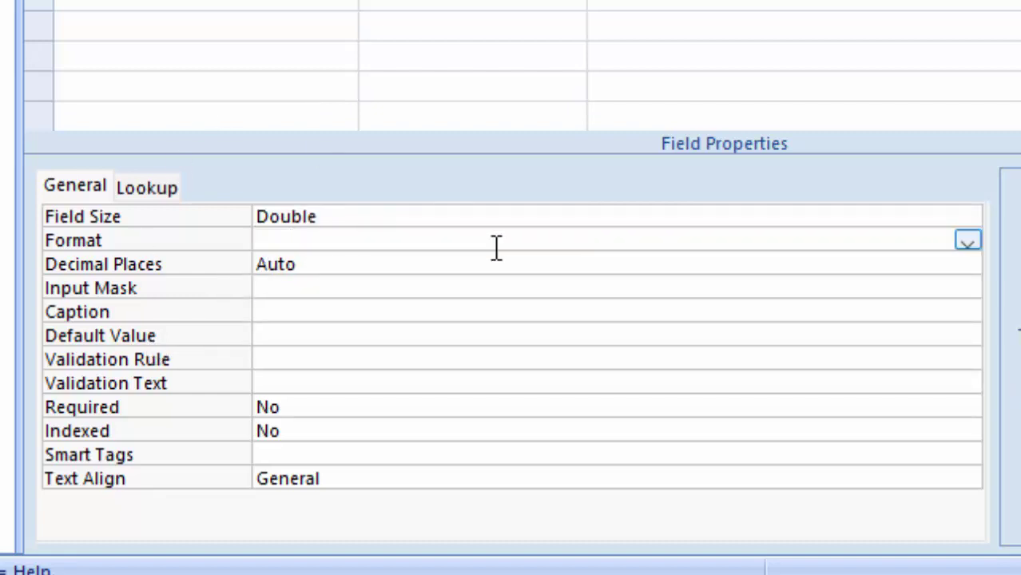
pyautogui.click(967, 242)
pyautogui.click(649, 381)
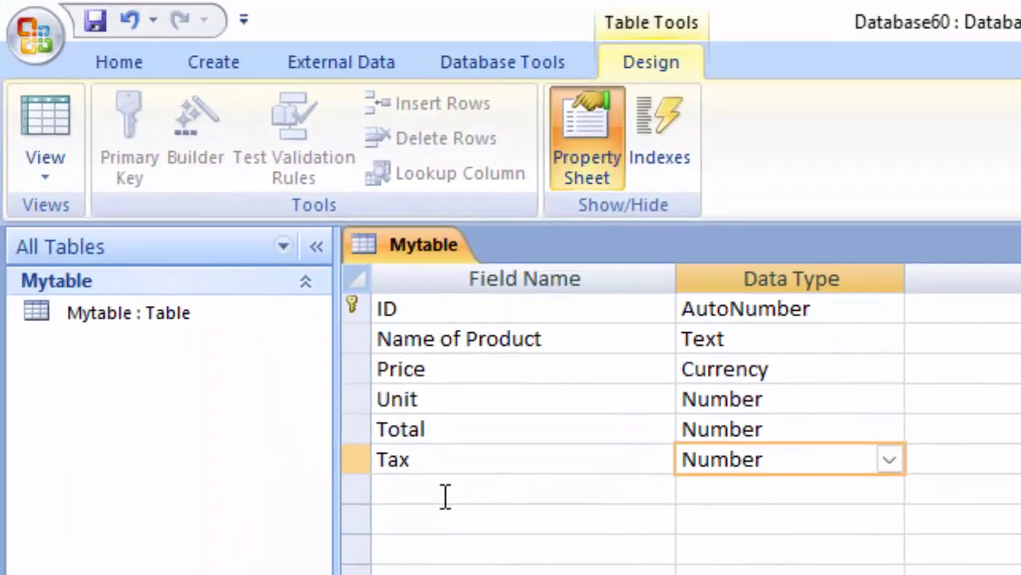
# Add a Tax Amount Number field with field size Double, then switch to Datasheet view
pyautogui.click(444, 494)
pyautogui.write('a')
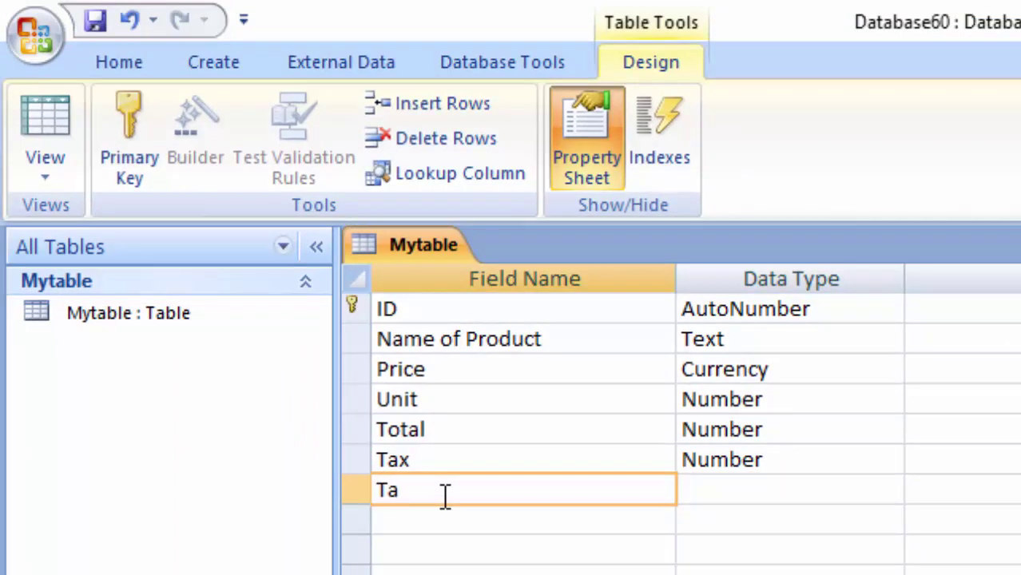
pyautogui.write('x Amount')
pyautogui.click(856, 489)
pyautogui.click(892, 490)
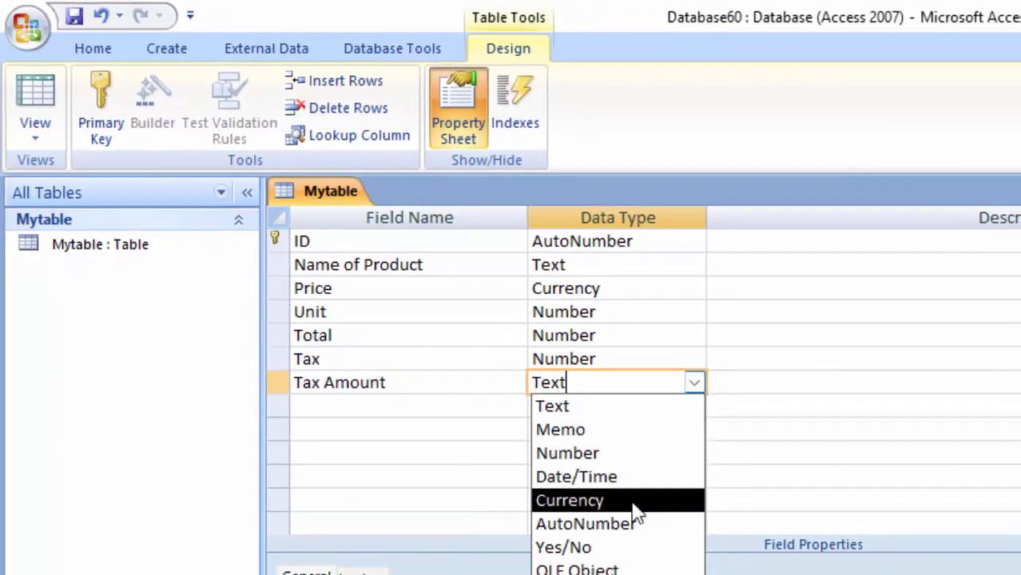
pyautogui.click(624, 457)
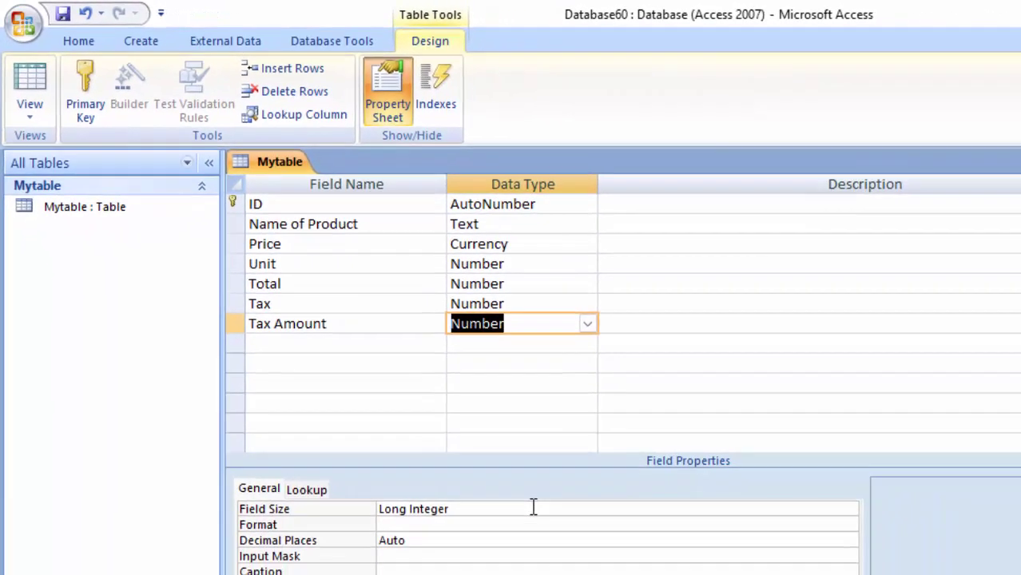
pyautogui.click(534, 508)
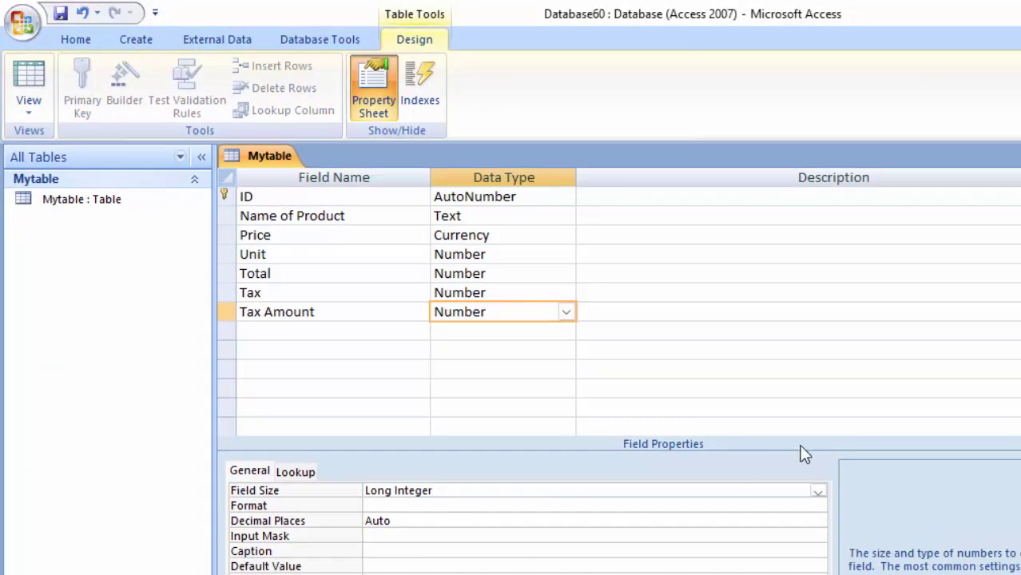
pyautogui.click(819, 488)
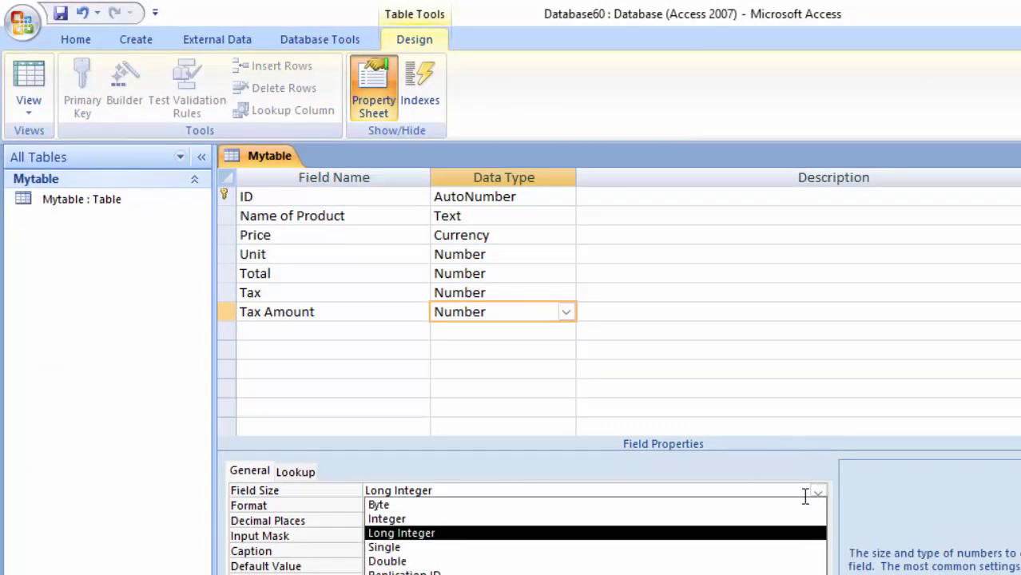
pyautogui.click(751, 561)
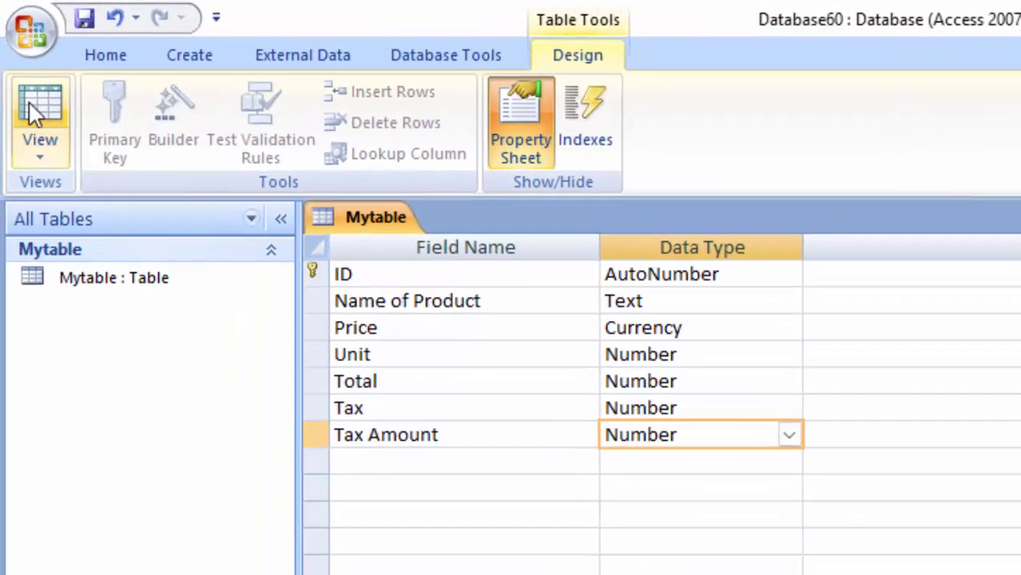
pyautogui.click(46, 72)
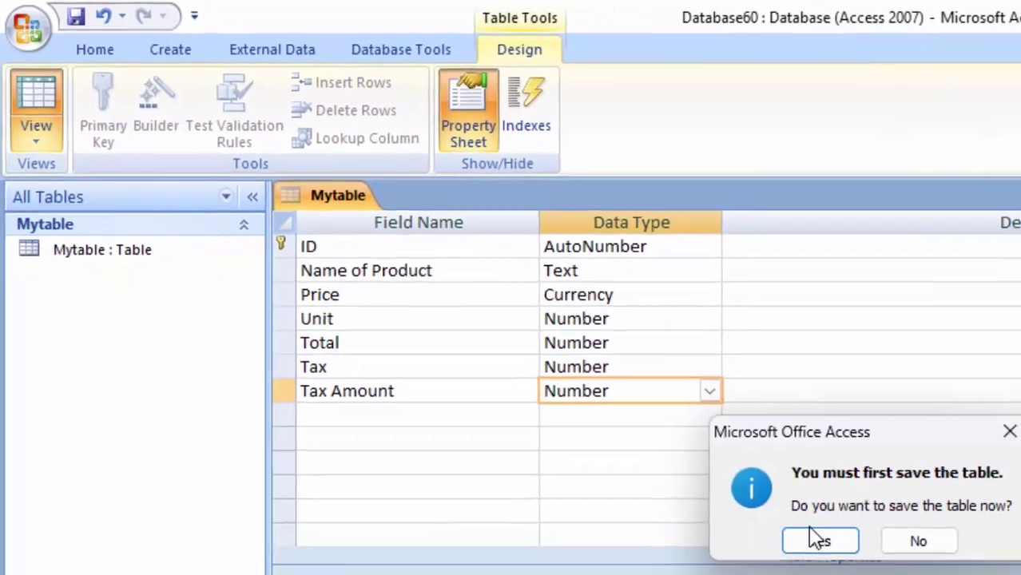
# Save the design and enter the first record: Keyboard, price 400, 5 units
pyautogui.click(752, 501)
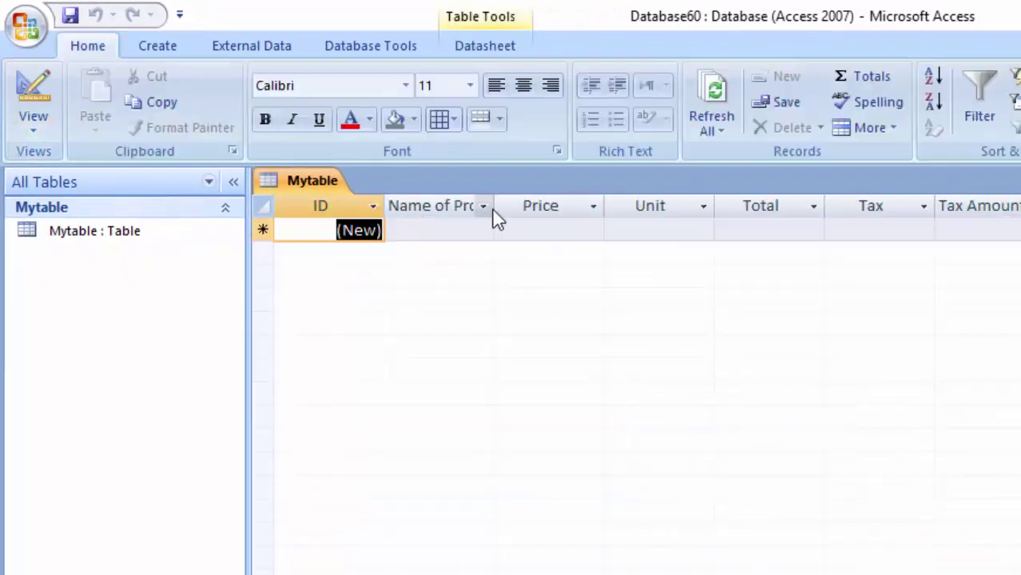
pyautogui.moveTo(493, 207); pyautogui.dragTo(552, 268)
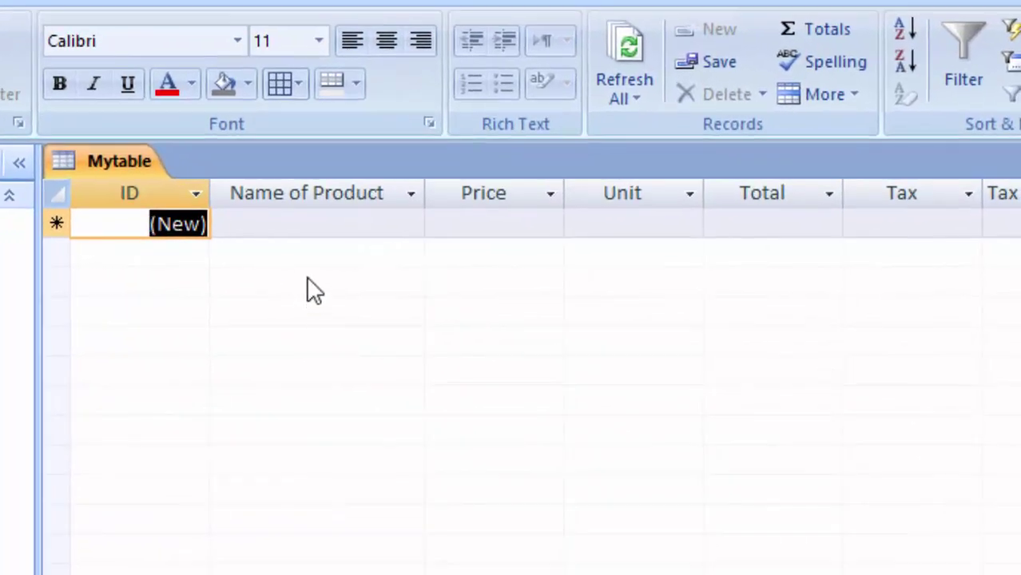
pyautogui.click(324, 225)
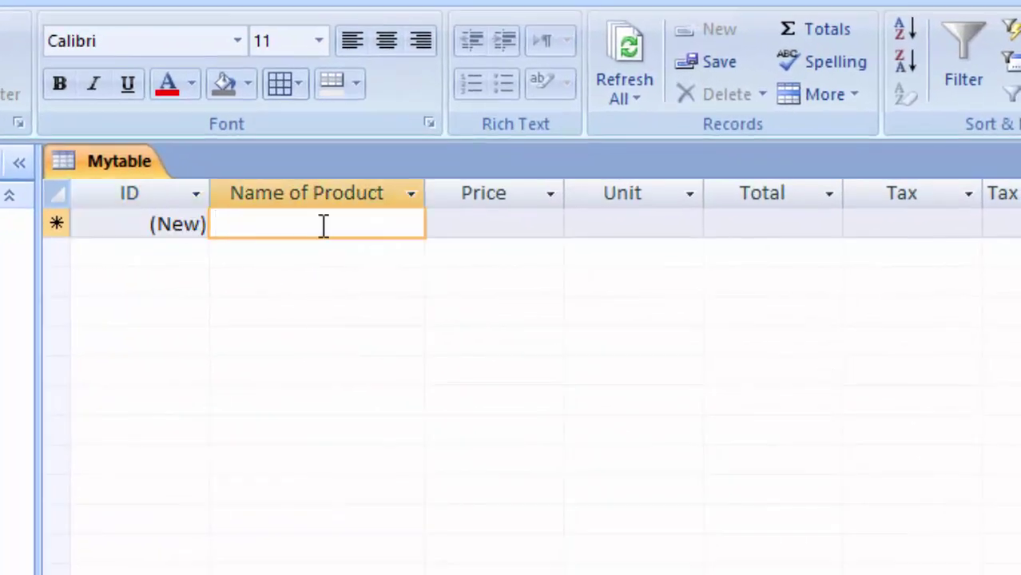
pyautogui.write('Key')
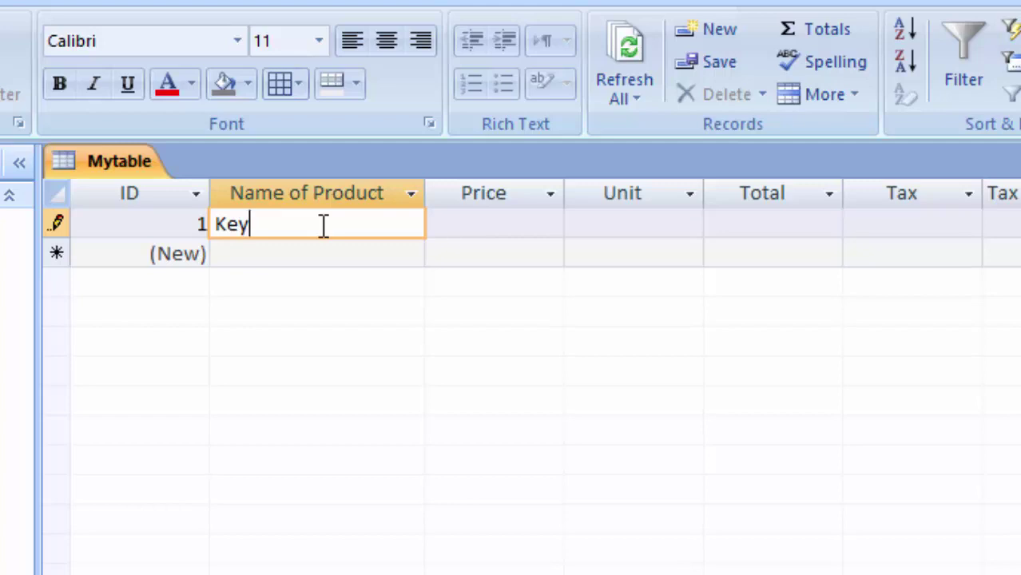
pyautogui.write('board')
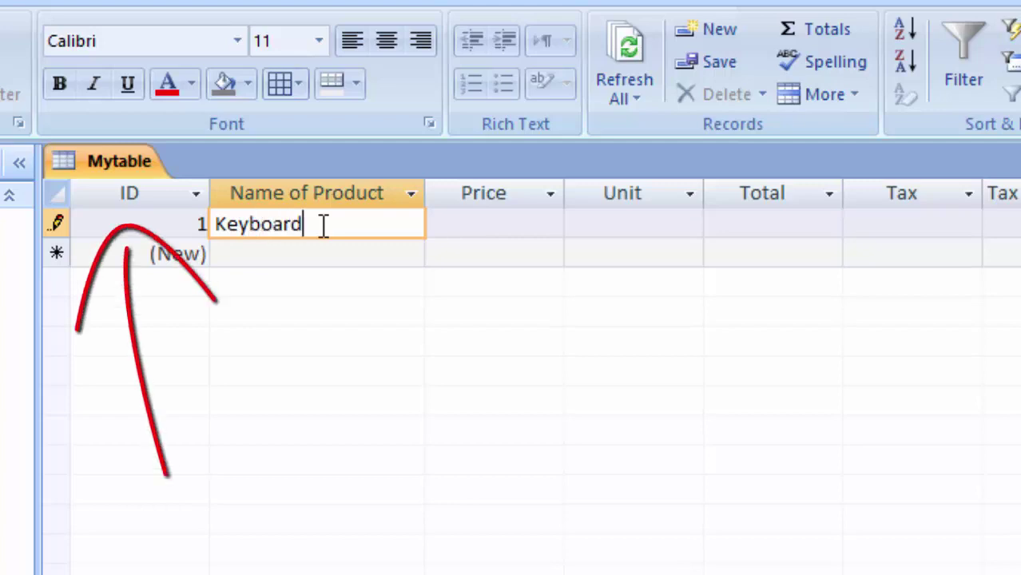
pyautogui.press('Tab')
pyautogui.write('400')
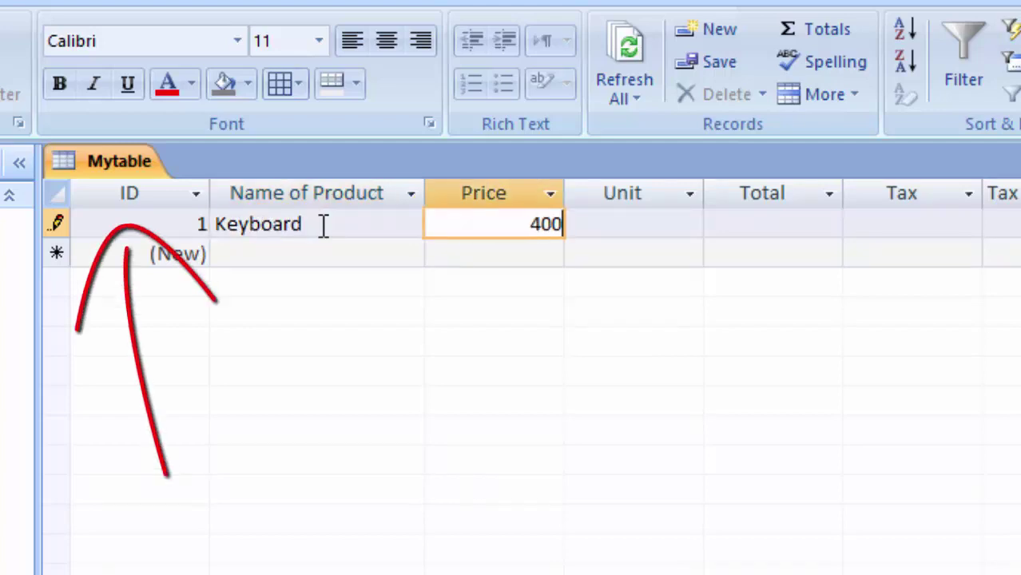
pyautogui.press('Tab')
pyautogui.write('5')
pyautogui.press('Tab')
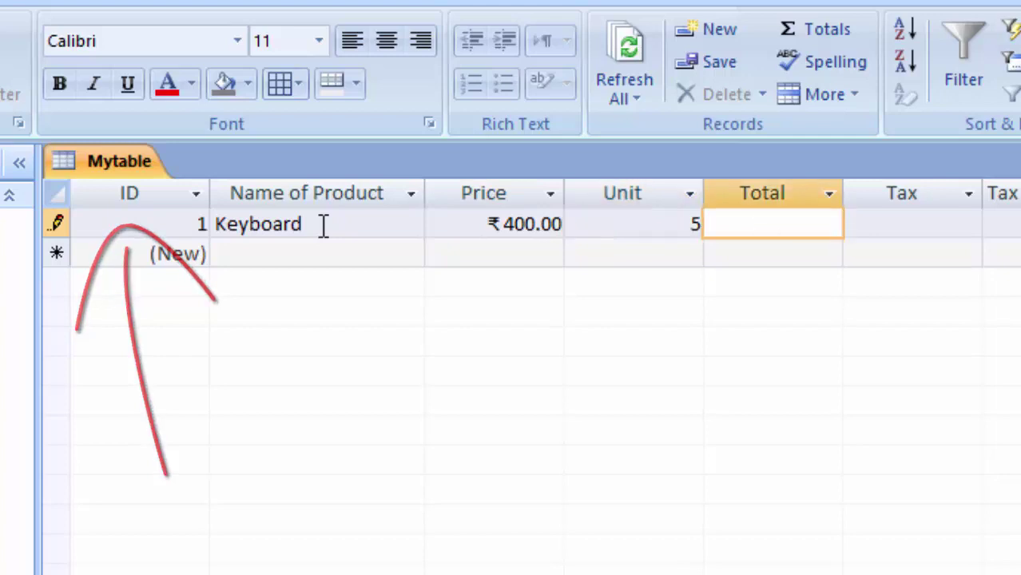
pyautogui.press('Tab')
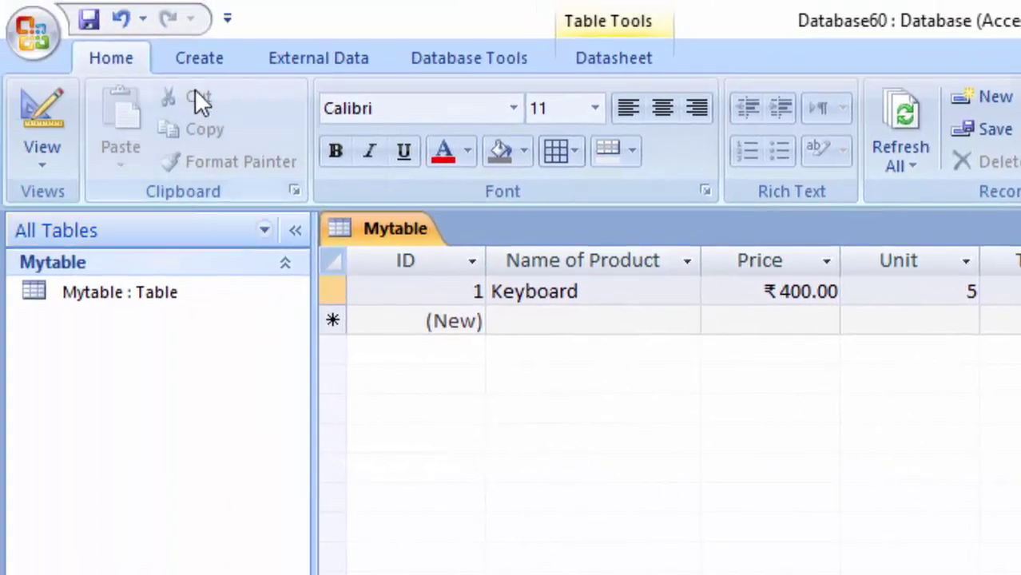
# Close Mytable and start a new query design based on Mytable
pyautogui.click(201, 55)
pyautogui.rightClick(386, 239)
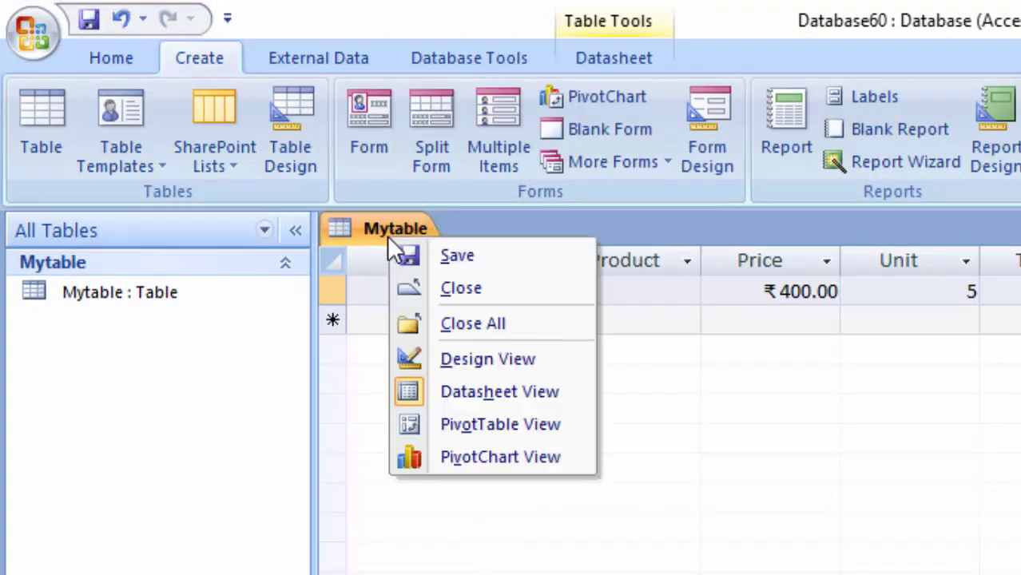
pyautogui.click(489, 293)
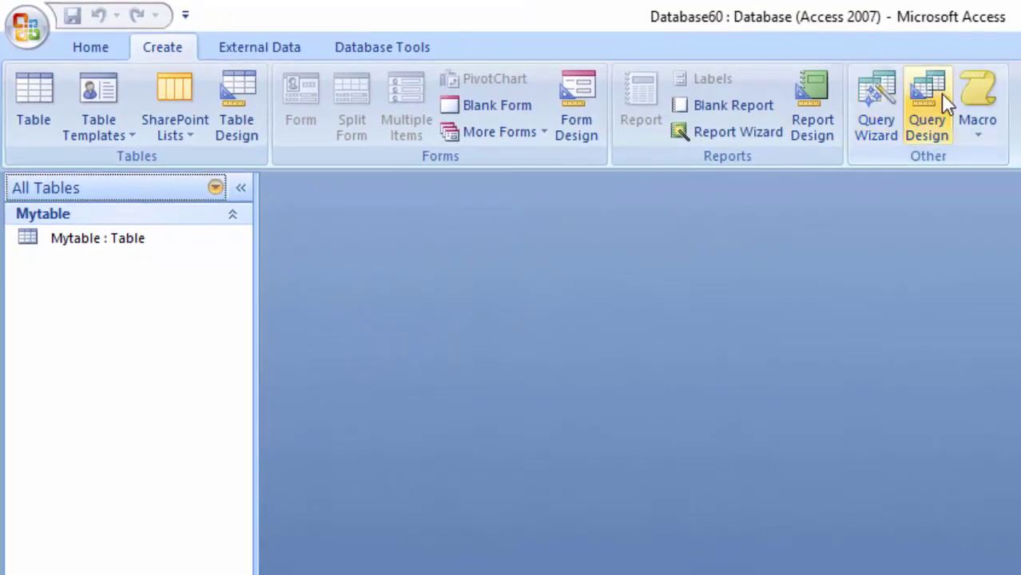
pyautogui.click(940, 94)
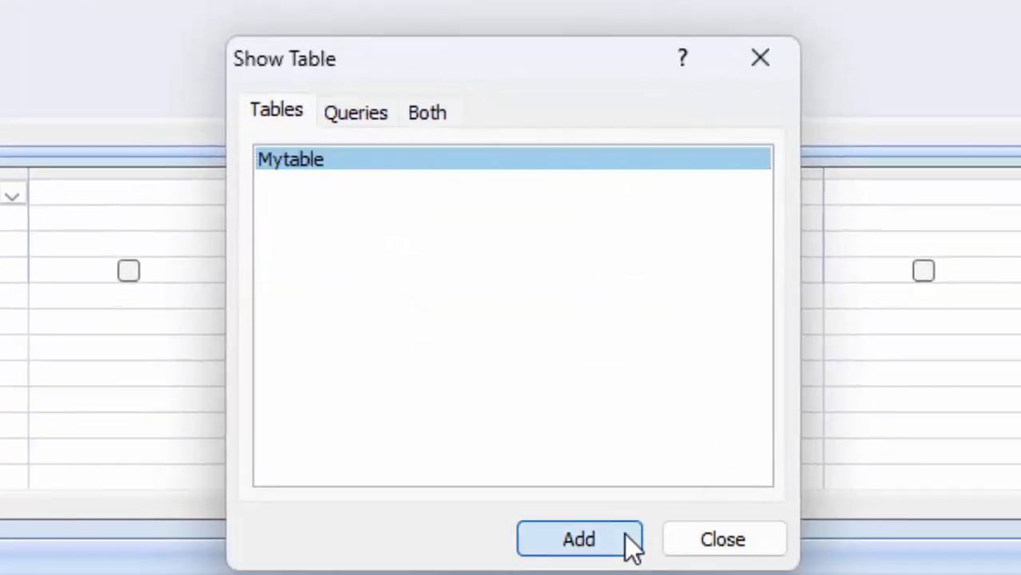
pyautogui.click(671, 573)
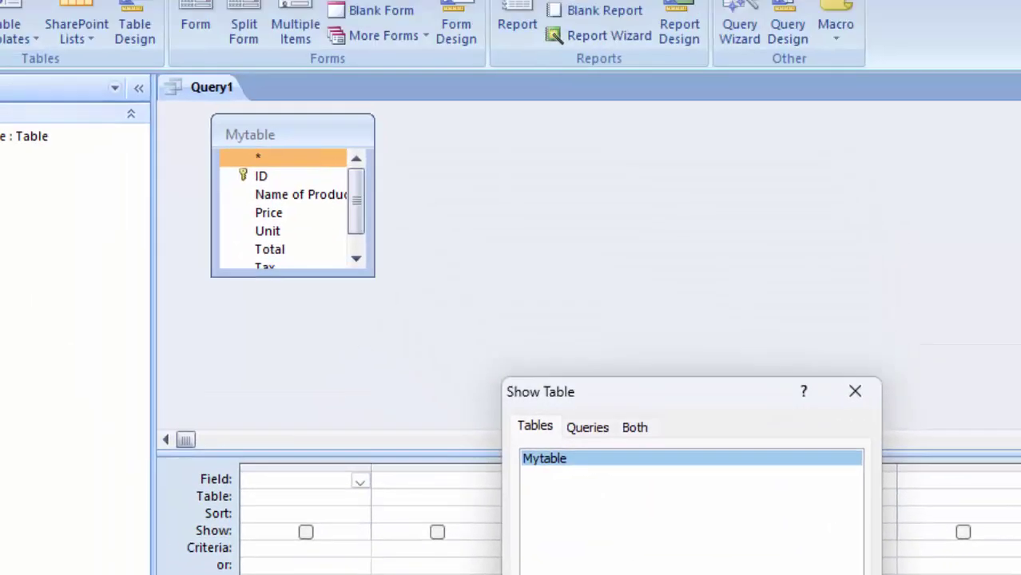
pyautogui.click(855, 391)
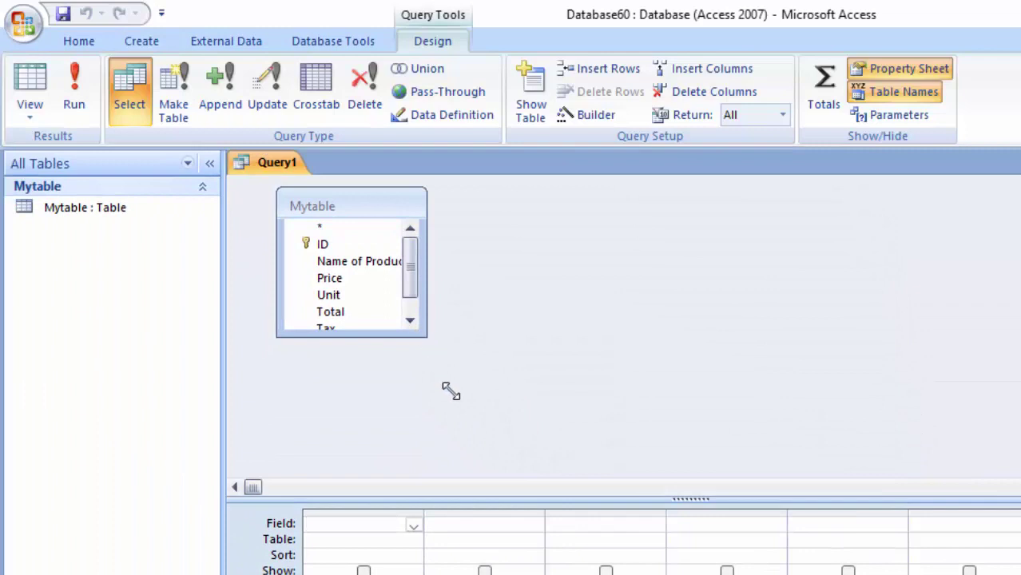
# Add Name of Product, Price, Unit, Total, Tax and Tax Amount to the query grid
pyautogui.moveTo(450, 391); pyautogui.dragTo(458, 405)
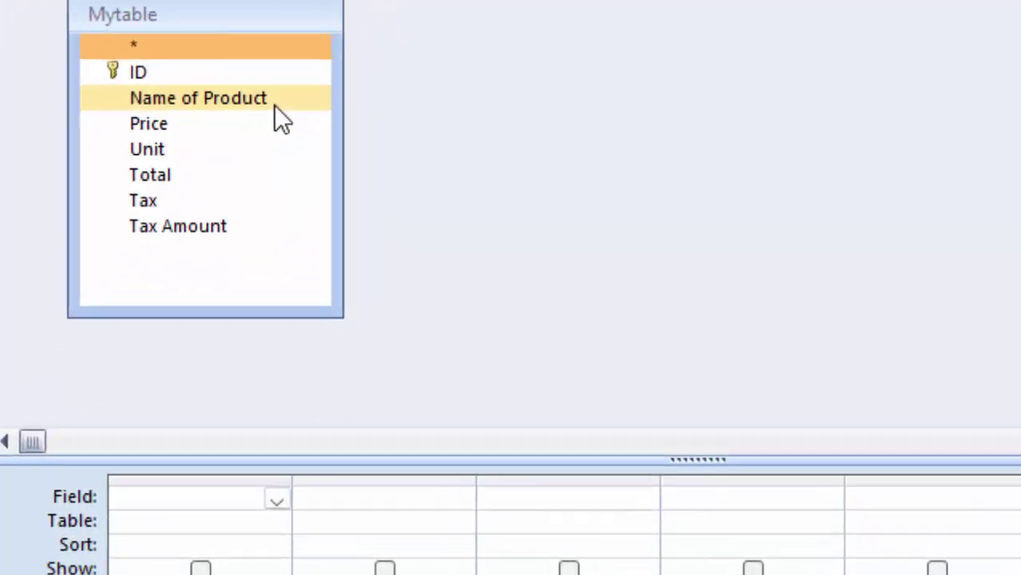
pyautogui.click(412, 266)
pyautogui.doubleClick(273, 105)
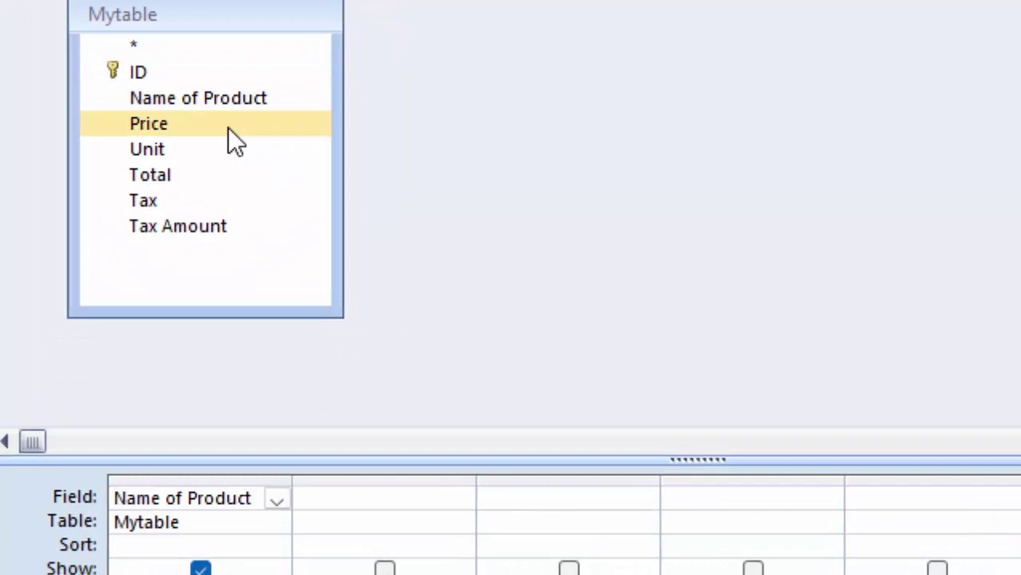
pyautogui.doubleClick(227, 127)
pyautogui.doubleClick(224, 149)
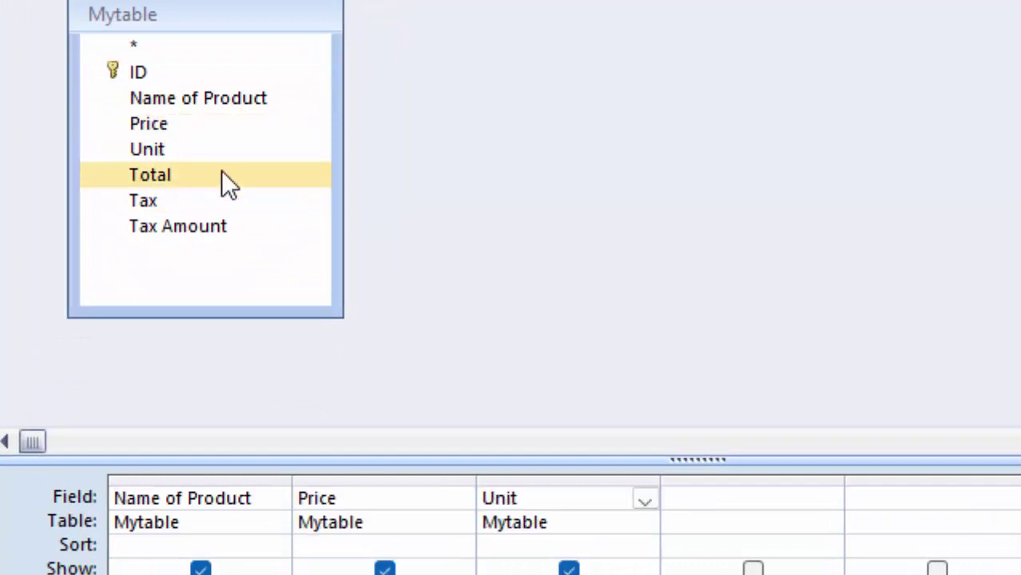
pyautogui.doubleClick(222, 173)
pyautogui.doubleClick(224, 196)
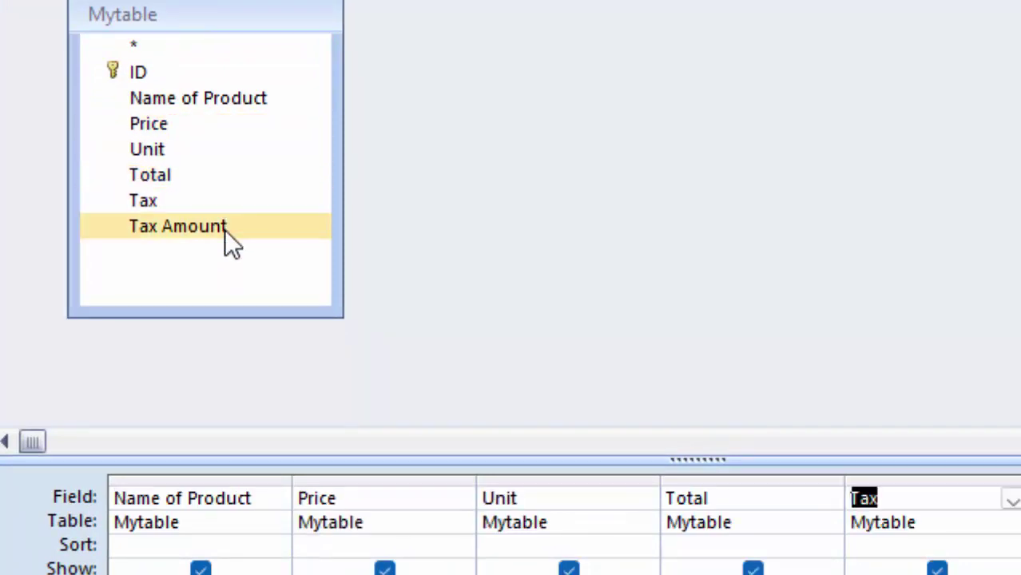
pyautogui.doubleClick(225, 228)
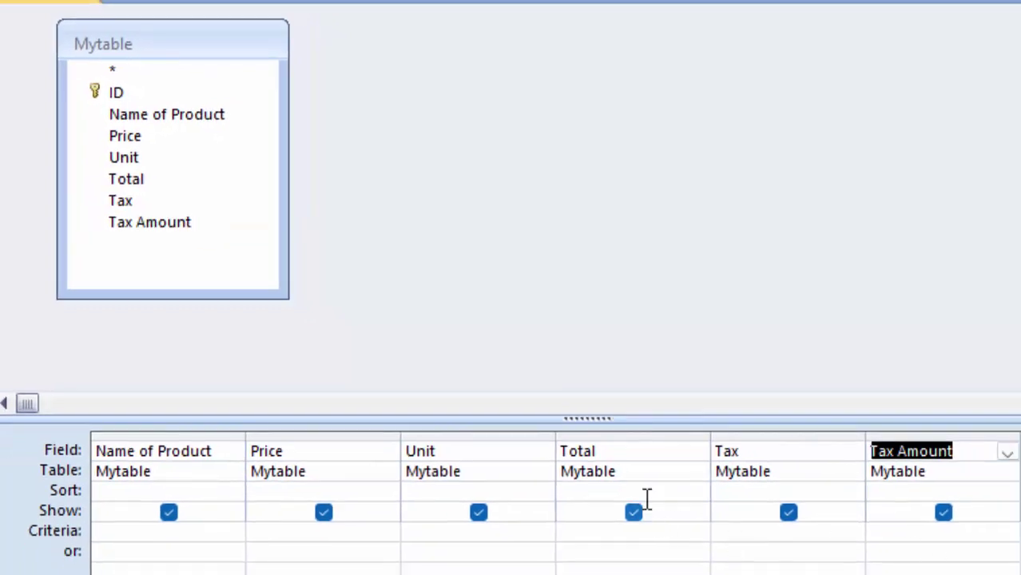
# Enter Total:[Price]*[Unit] in the Total column using the Zoom box at font size 12
pyautogui.click(643, 459)
pyautogui.rightClick(648, 457)
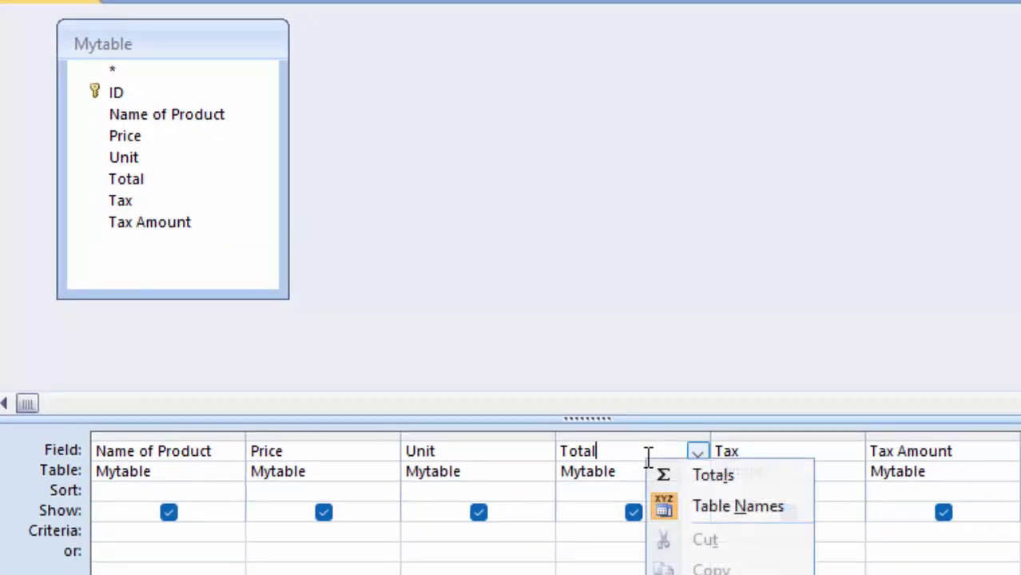
pyautogui.click(734, 527)
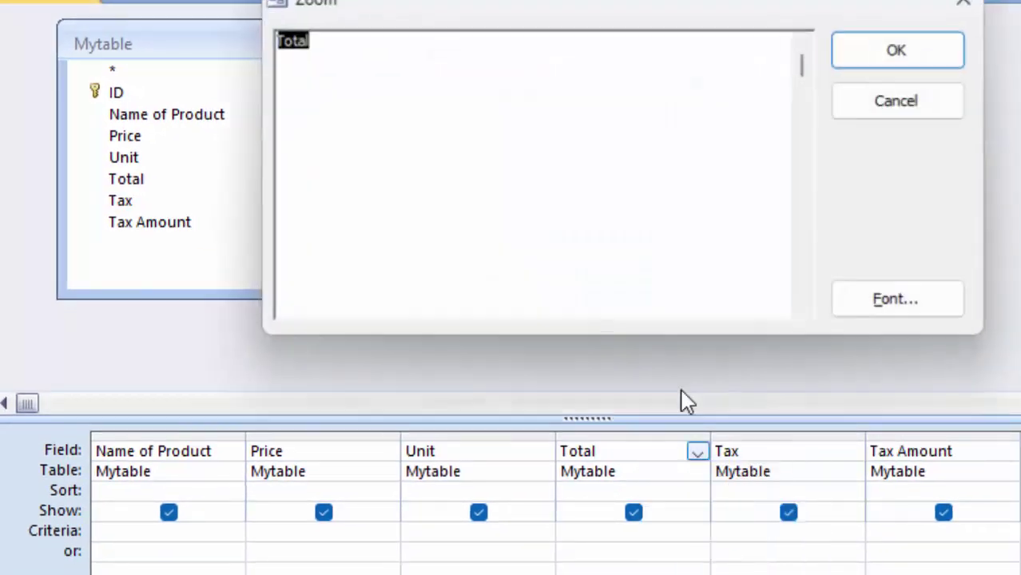
pyautogui.click(922, 301)
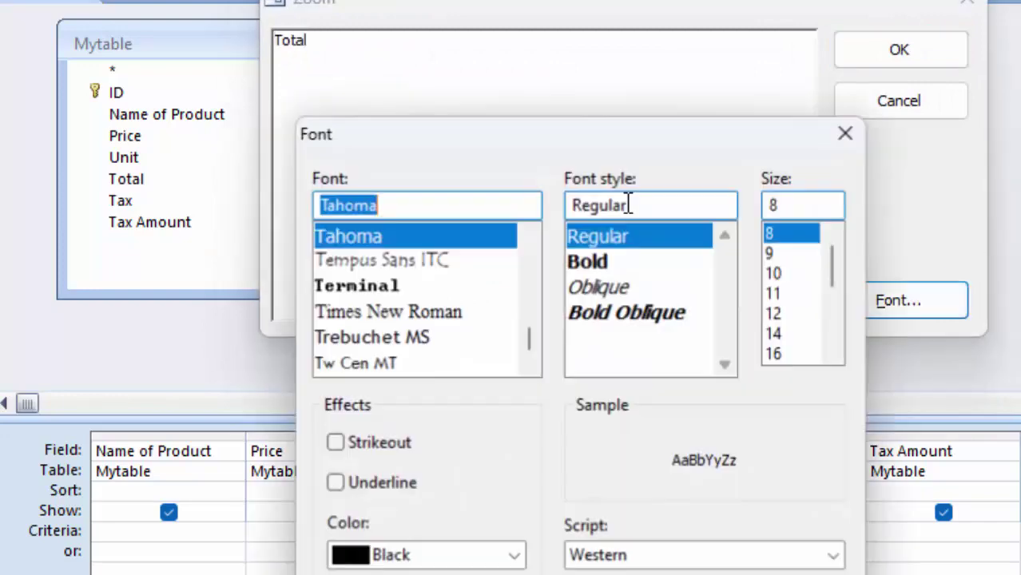
pyautogui.click(777, 313)
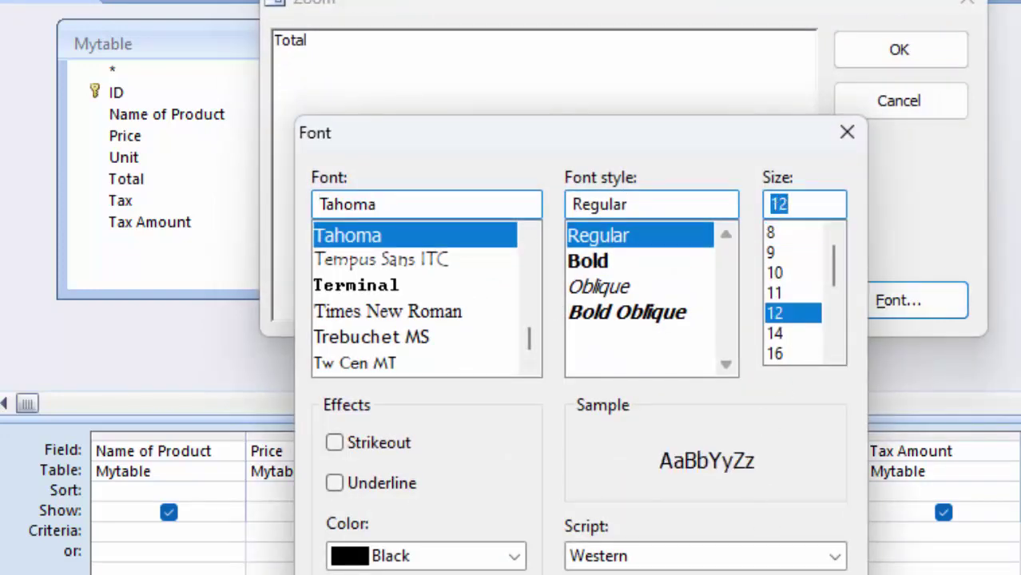
pyautogui.click(699, 562)
pyautogui.click(296, 54)
pyautogui.write(':[')
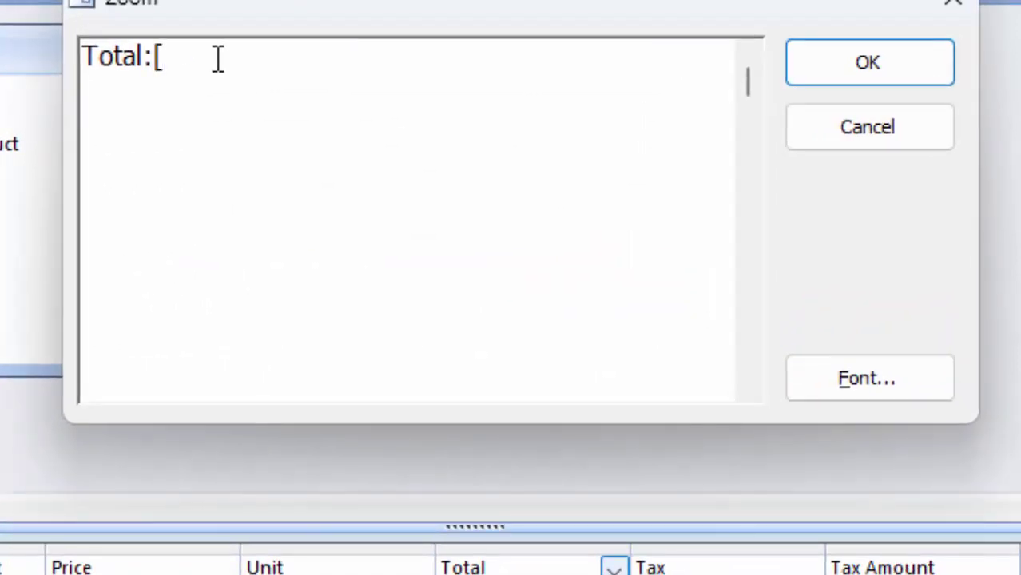
pyautogui.write('Price]')
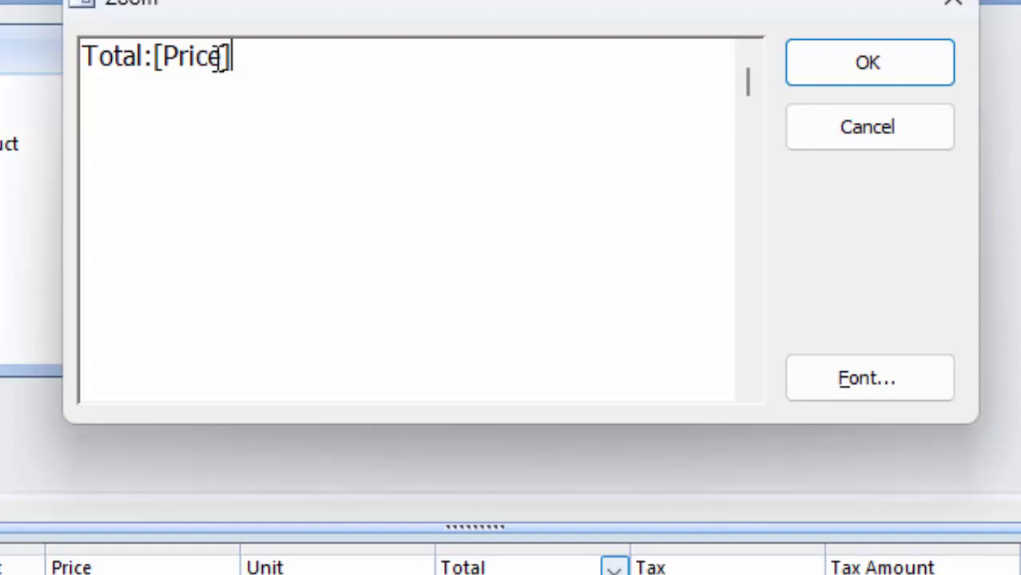
pyautogui.write('*[')
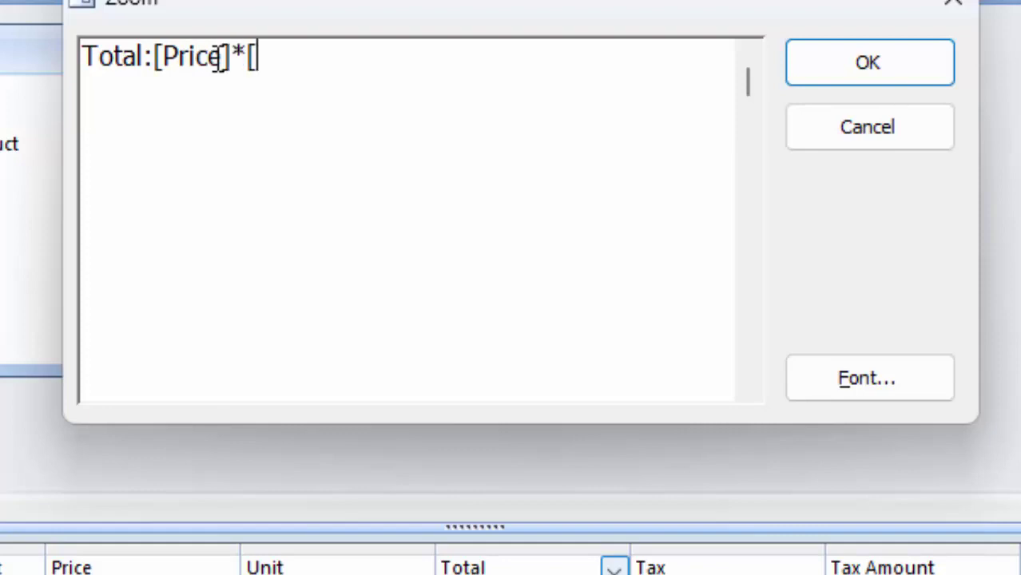
pyautogui.write('Uni')
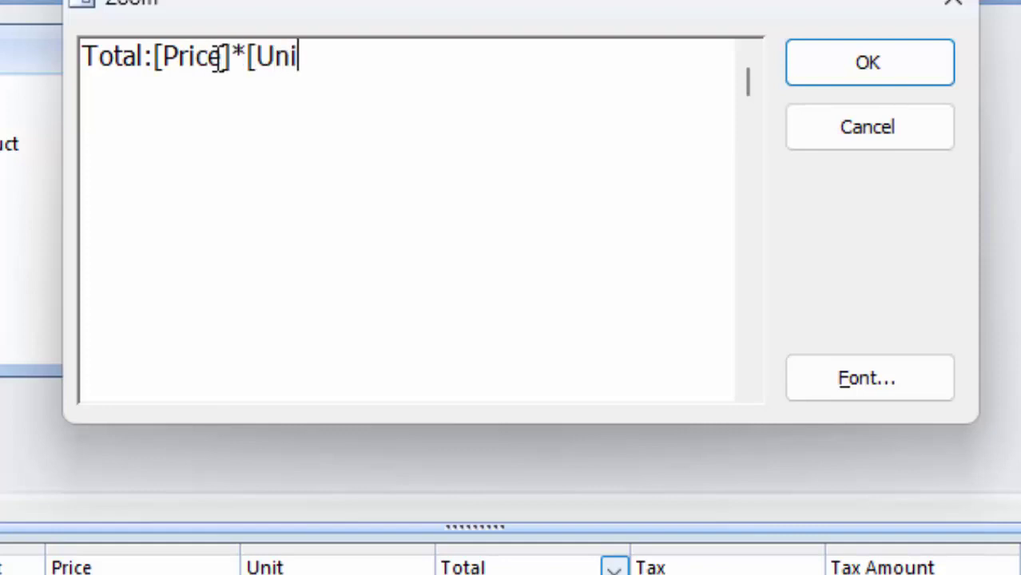
pyautogui.write('t]')
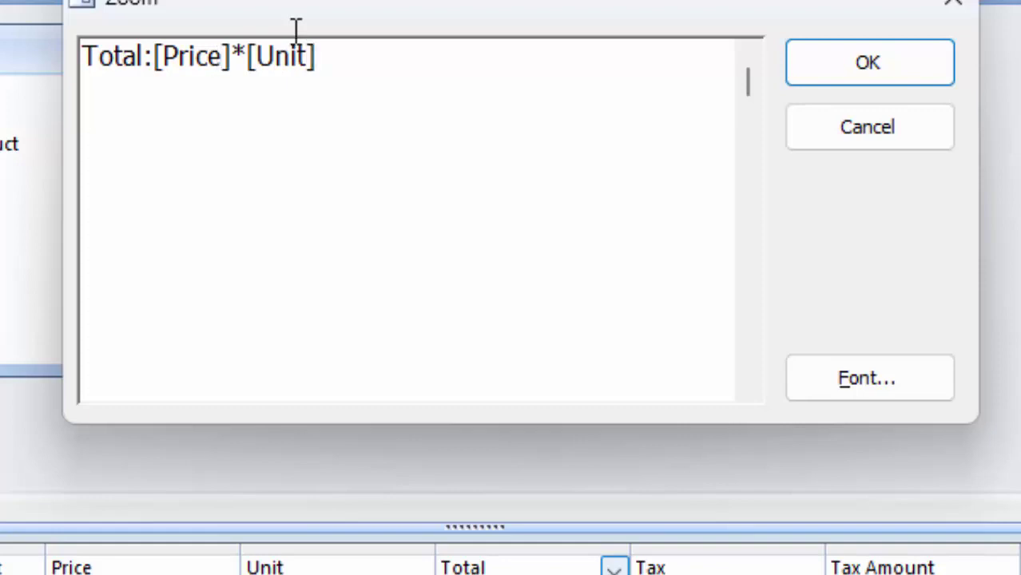
pyautogui.click(888, 70)
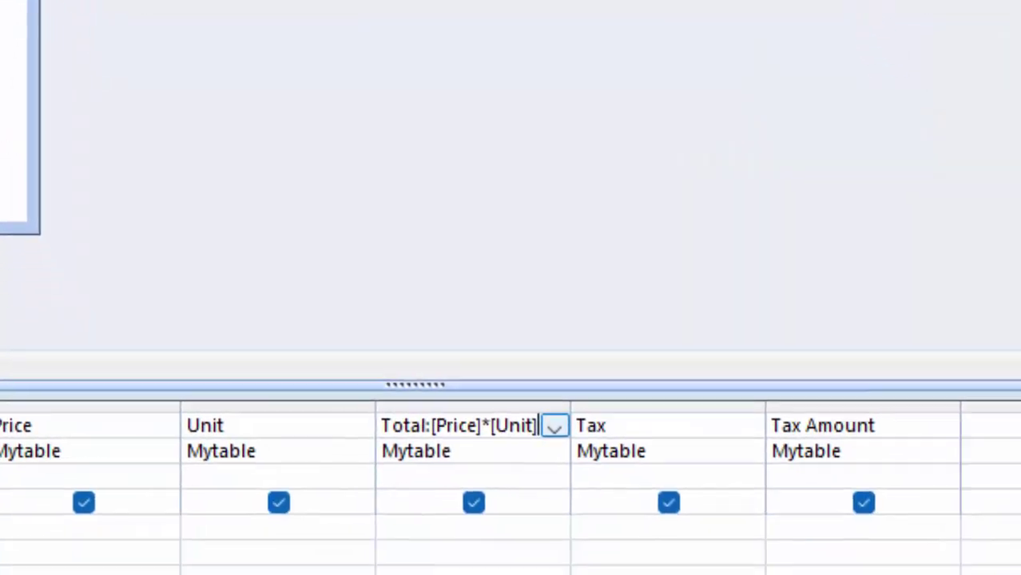
# Change the Tax Amount column to Tax Amount:[Total]*[Tax] using the Zoom box
pyautogui.click(883, 390)
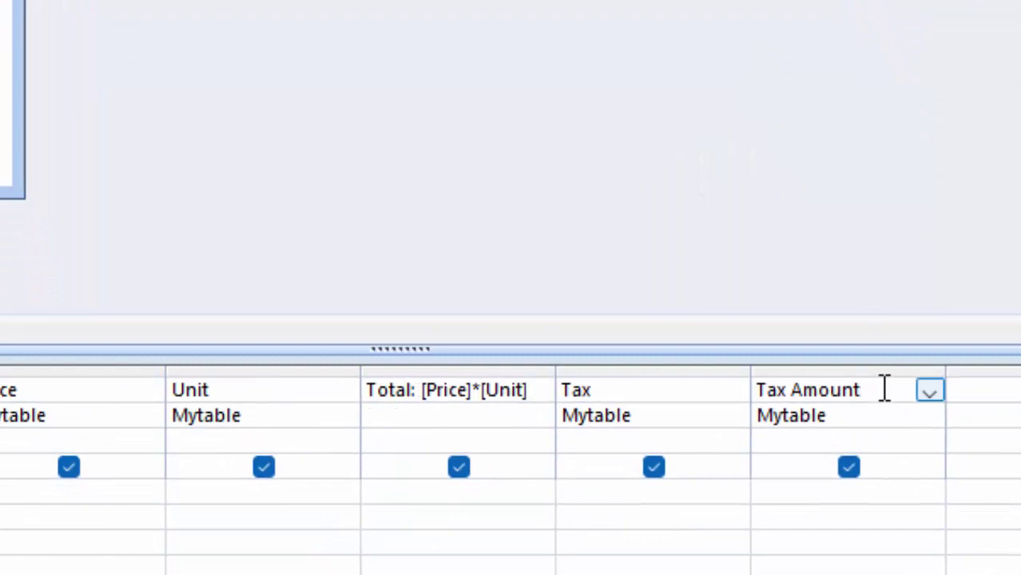
pyautogui.rightClick(881, 389)
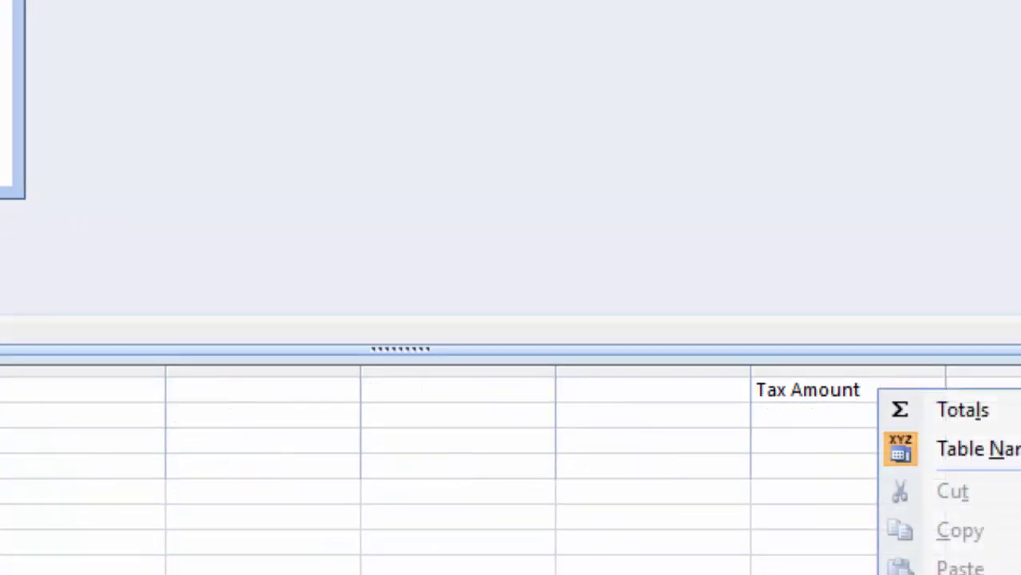
pyautogui.press('z')
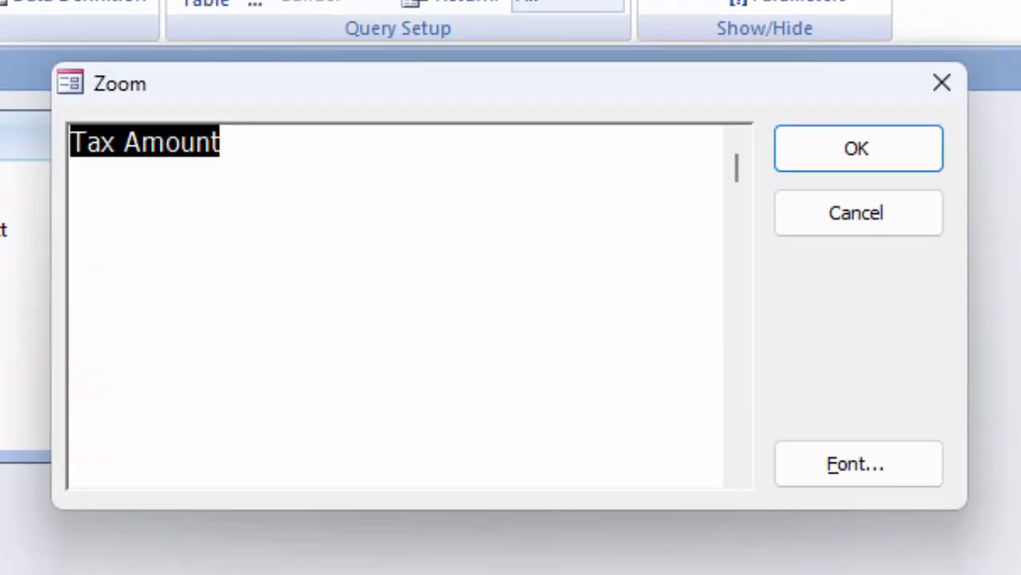
pyautogui.click(386, 132)
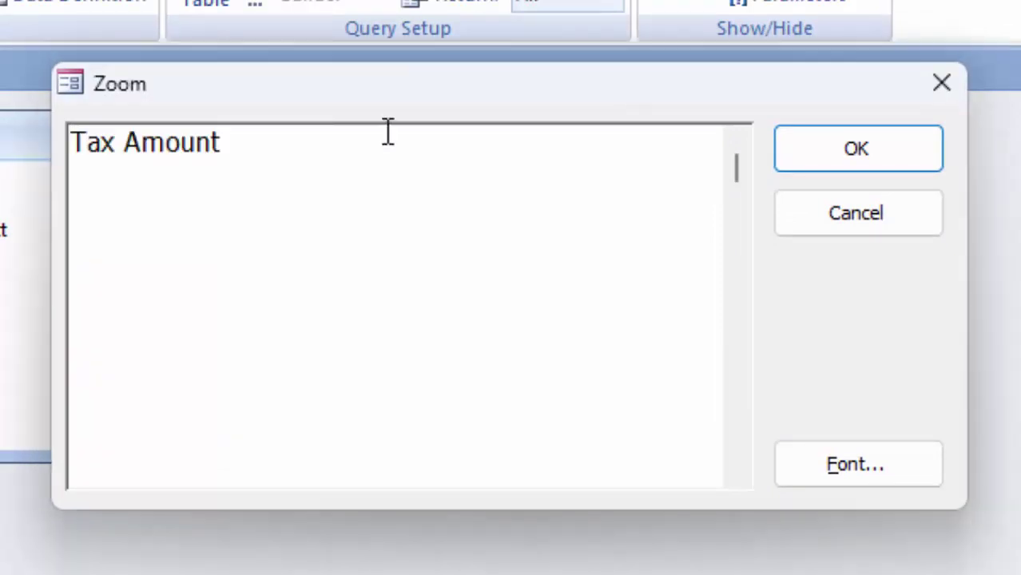
pyautogui.write(':')
pyautogui.write('[Total')
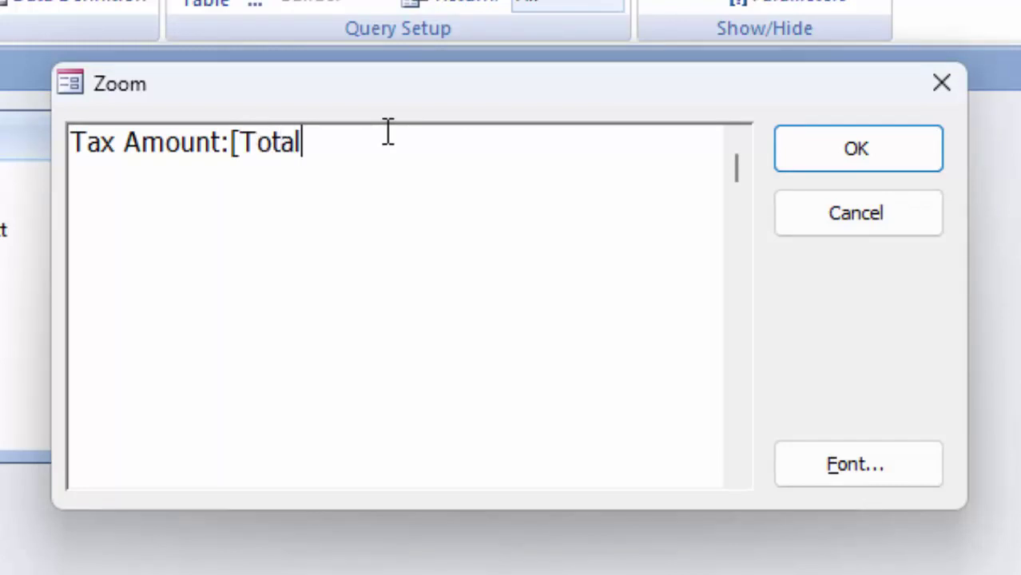
pyautogui.write(']')
pyautogui.write('*[Tax')
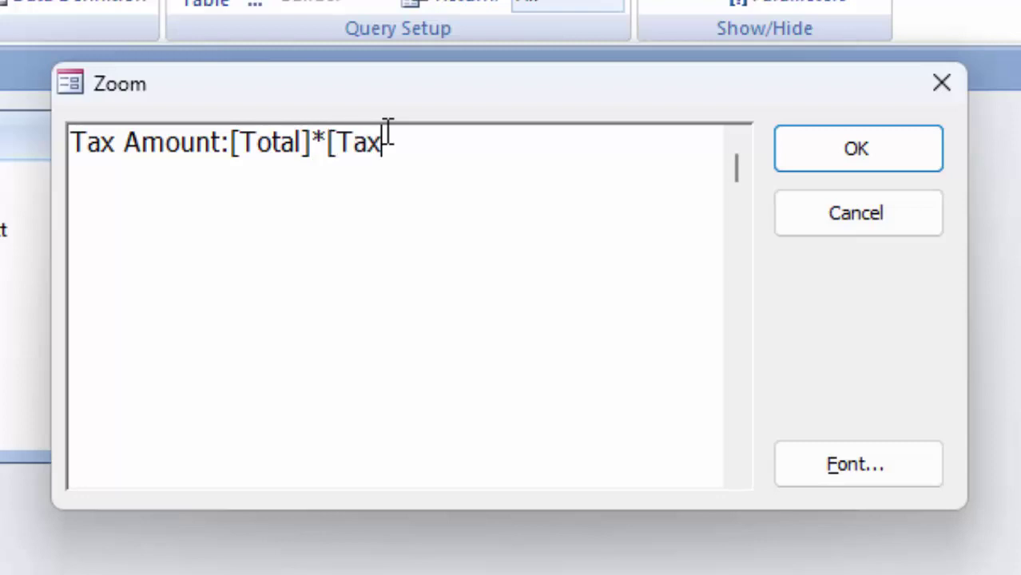
pyautogui.write(']')
pyautogui.click(880, 164)
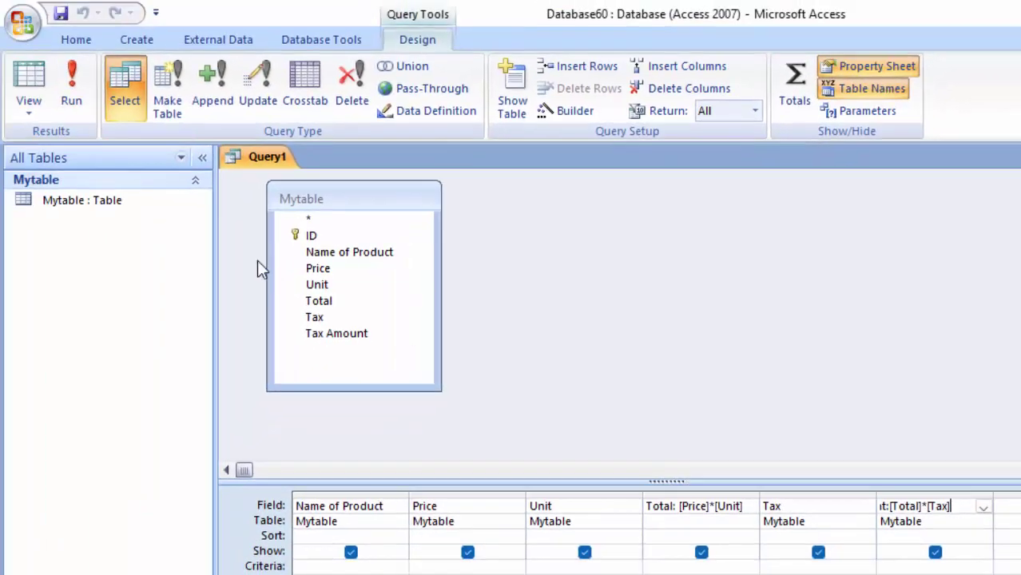
# Run the query and enter a 5% tax for Keyboard
pyautogui.click(67, 82)
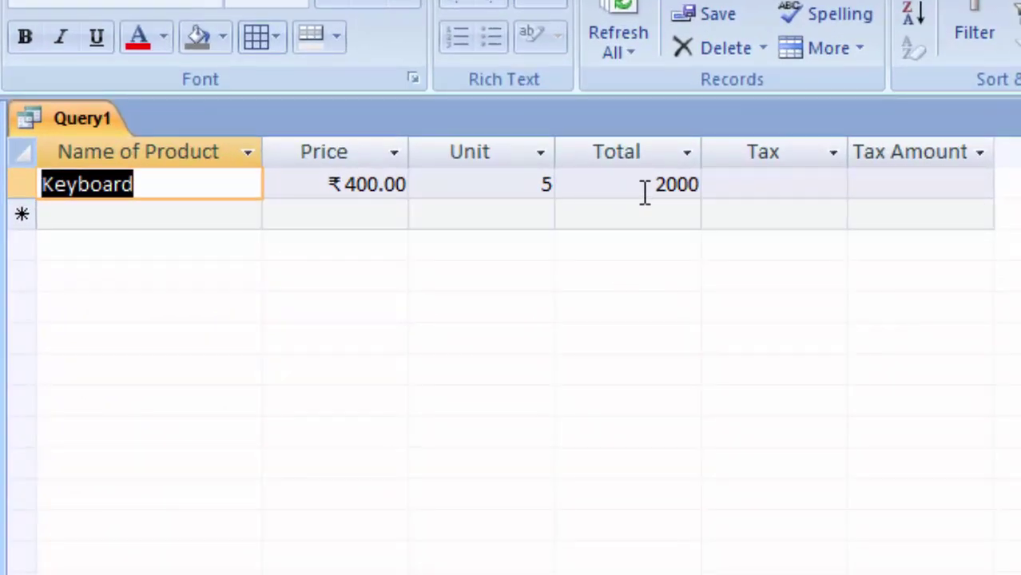
pyautogui.click(630, 183)
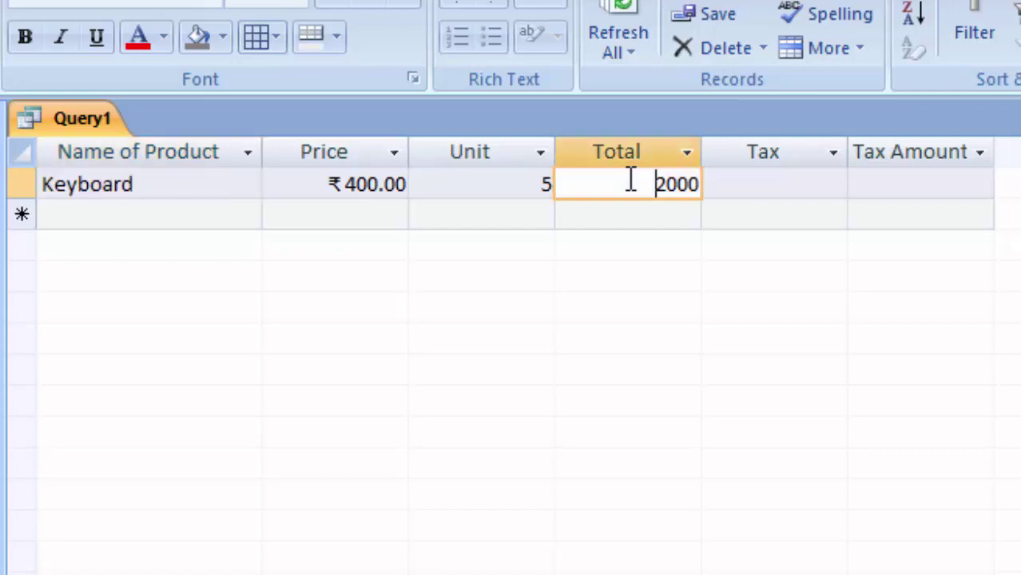
pyautogui.click(740, 184)
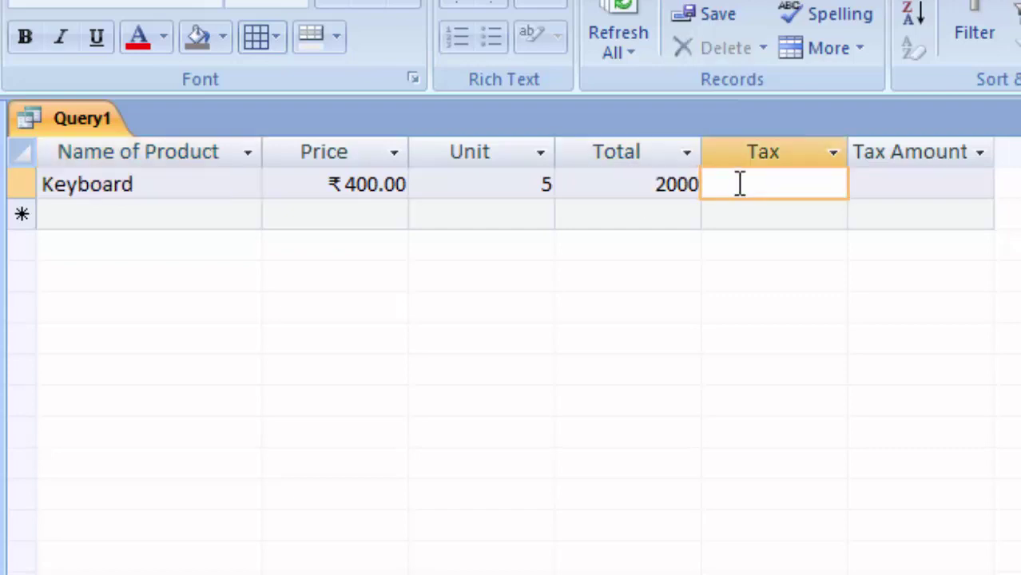
pyautogui.write('5')
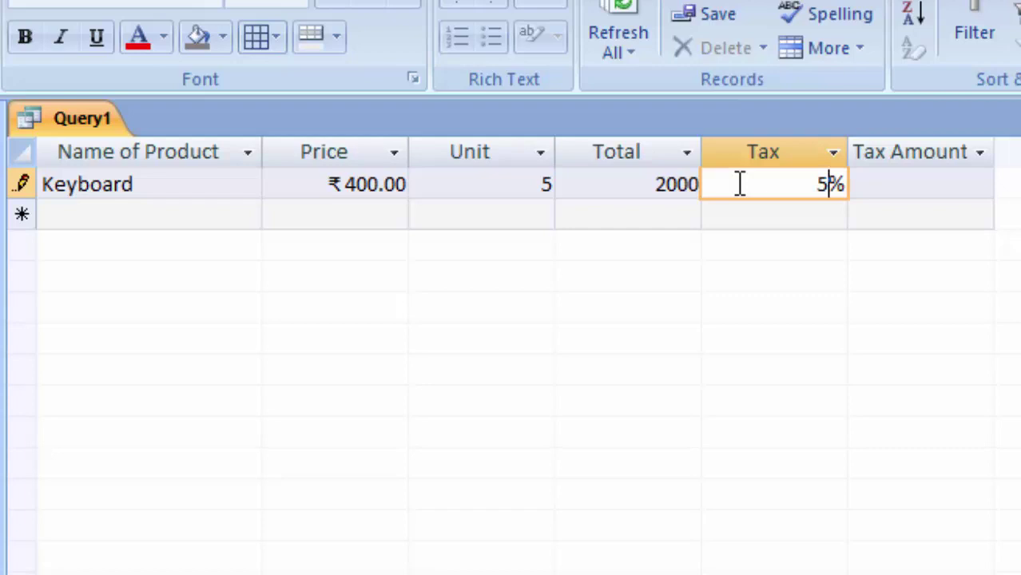
pyautogui.press('Tab')
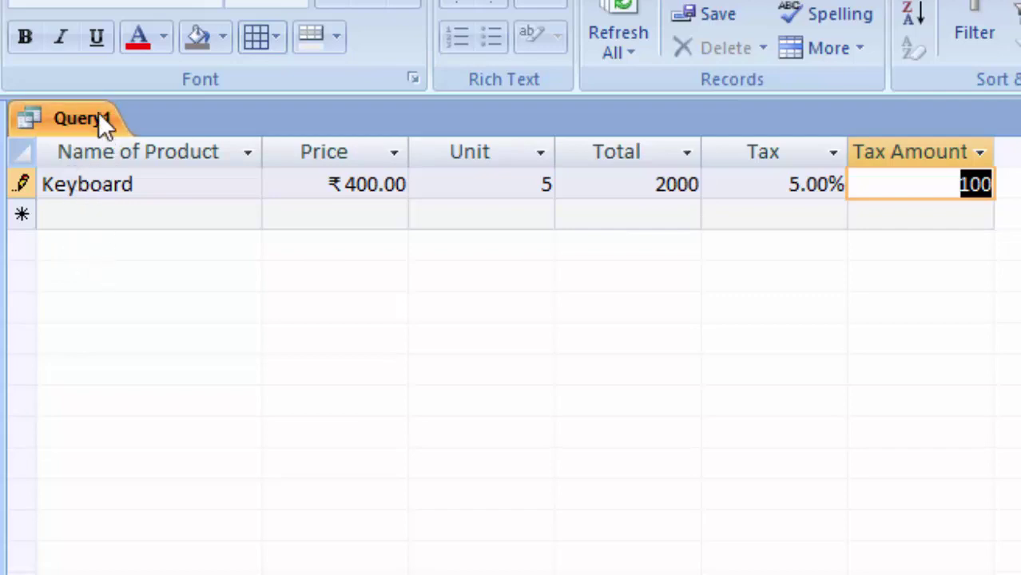
pyautogui.rightClick(77, 110)
pyautogui.click(159, 140)
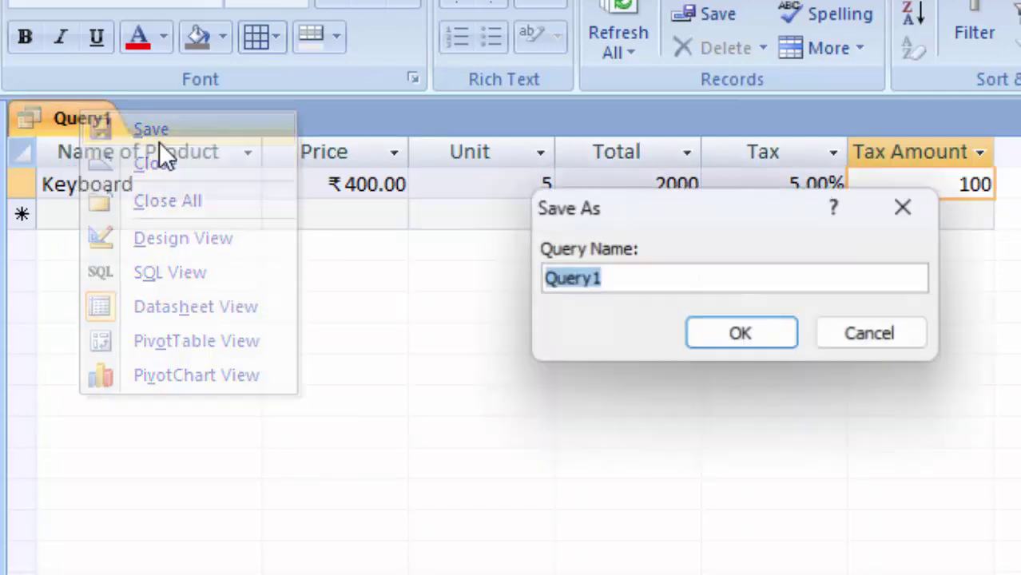
pyautogui.press('BackSpace')
pyautogui.write('MYQ')
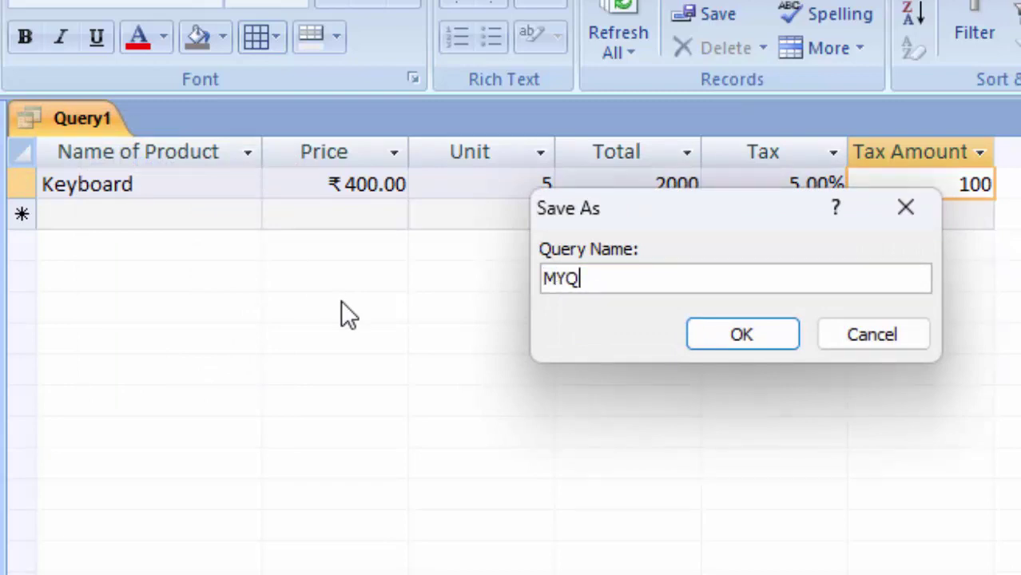
pyautogui.press('Return')
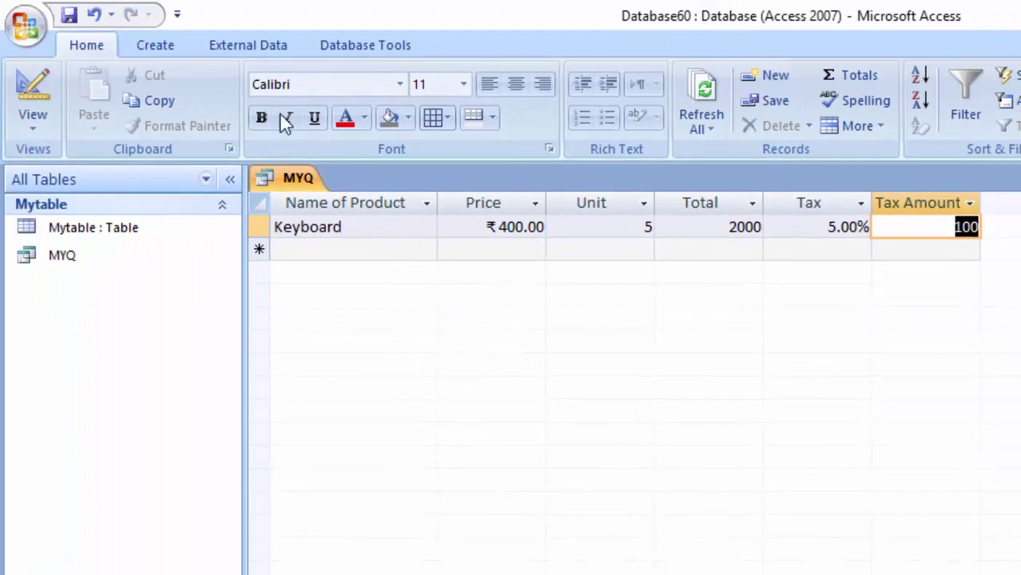
# Launch the Form Wizard from More Forms and step through its field, layout and style pages
pyautogui.click(146, 52)
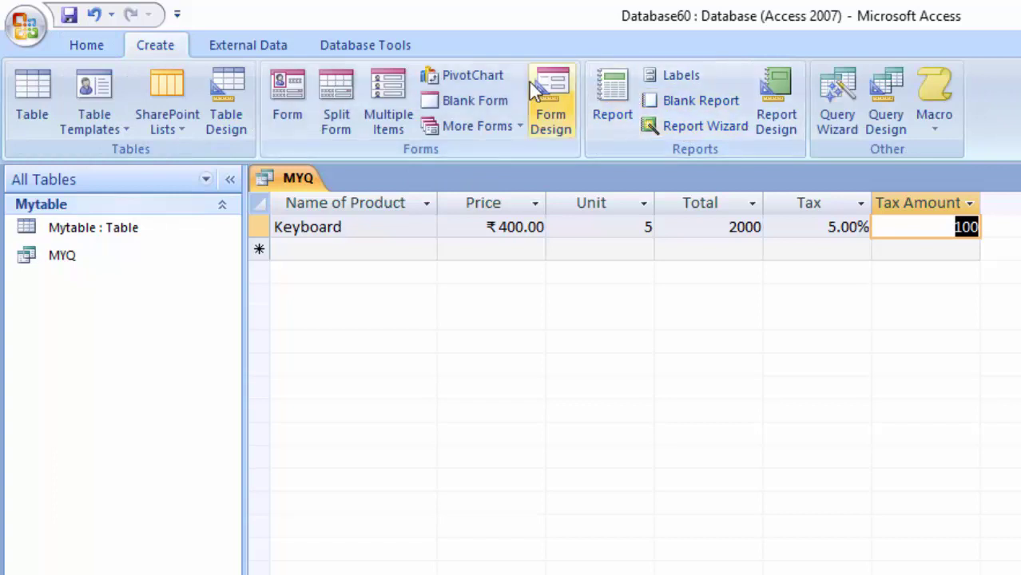
pyautogui.click(512, 129)
pyautogui.click(519, 164)
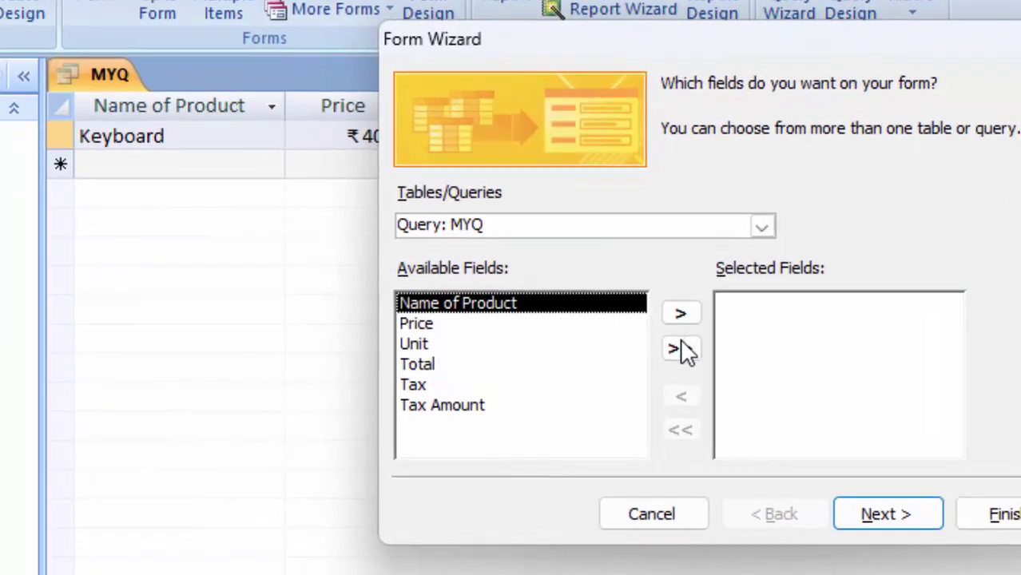
pyautogui.click(750, 395)
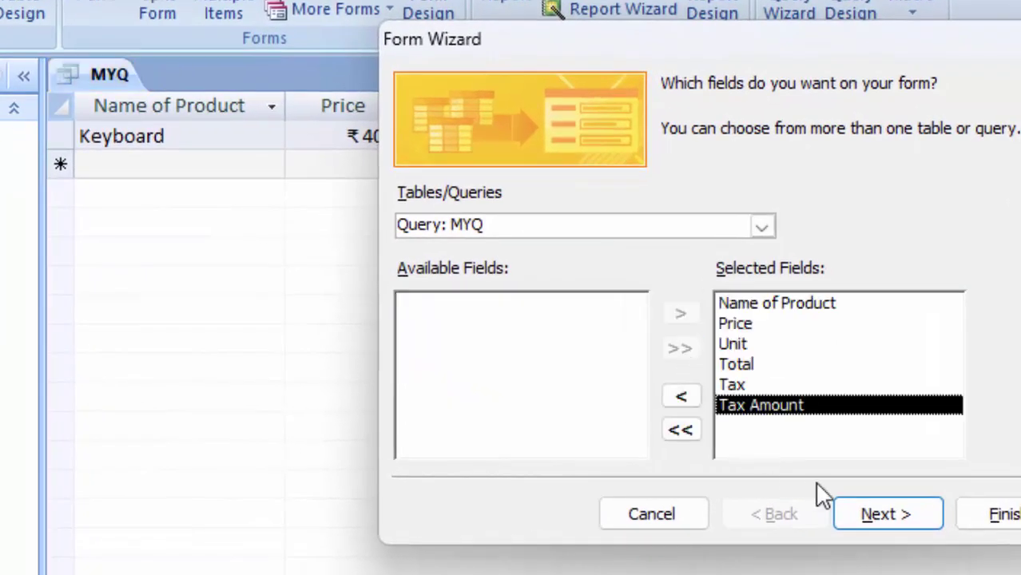
pyautogui.click(886, 515)
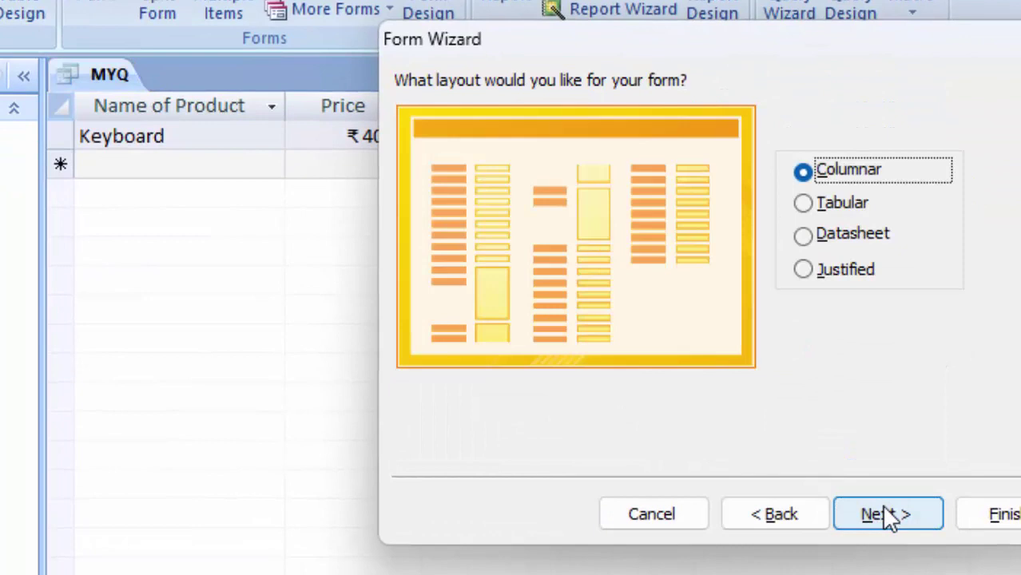
pyautogui.click(832, 209)
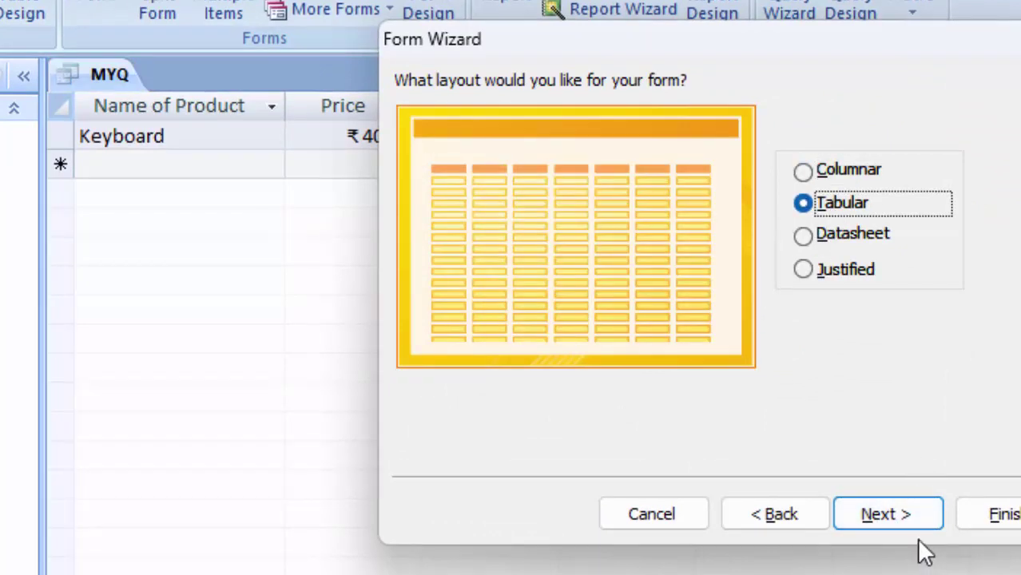
pyautogui.click(869, 518)
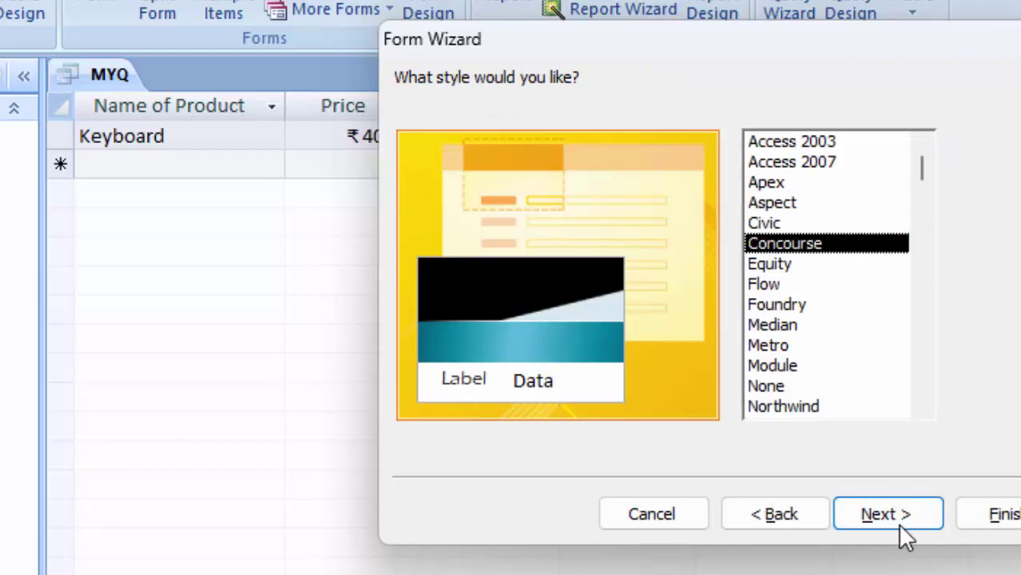
pyautogui.click(899, 518)
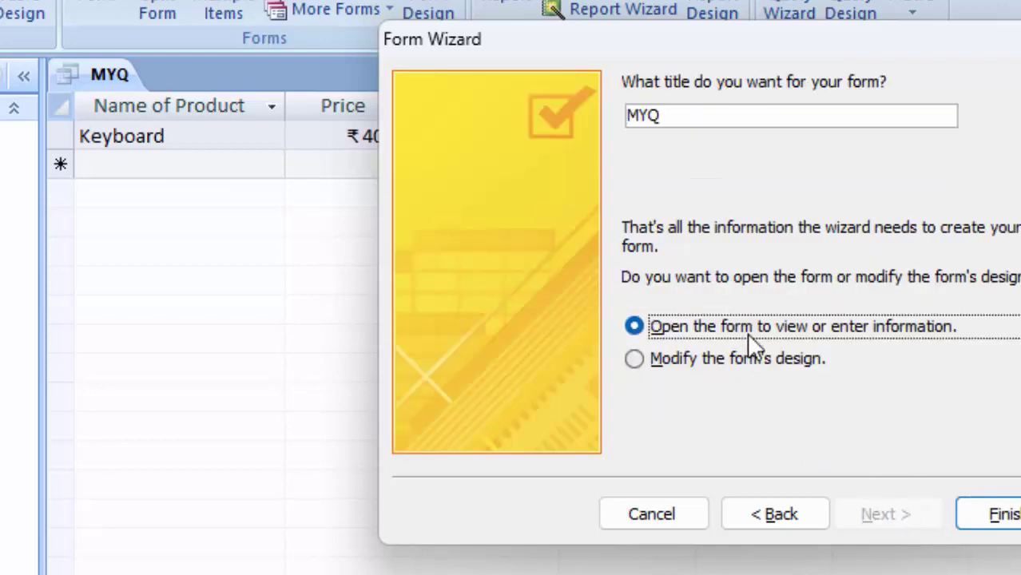
pyautogui.click(757, 361)
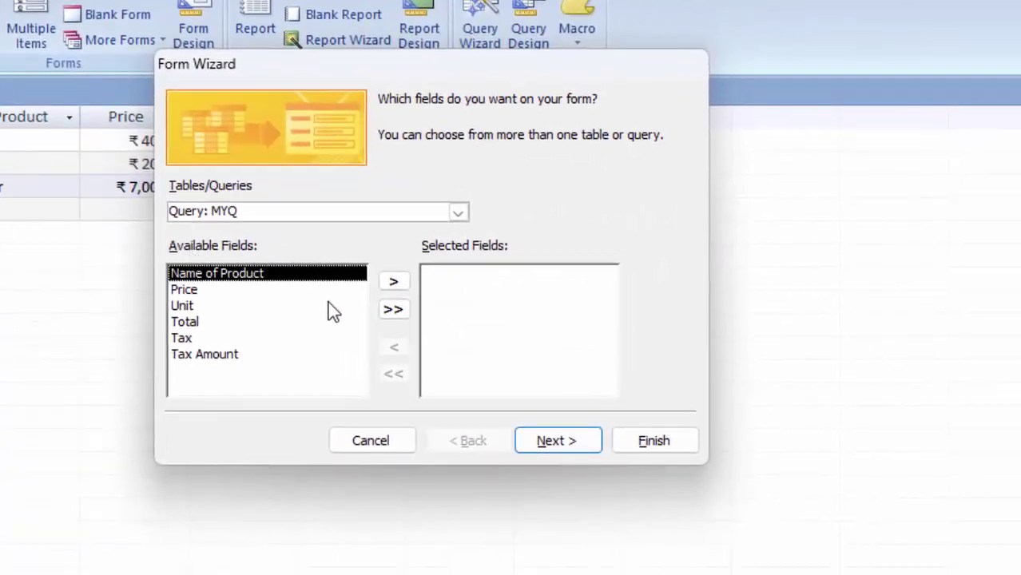
# Add all six fields, keep Columnar, choose Aspect, and finish MYQ to open in Design view
pyautogui.click(393, 318)
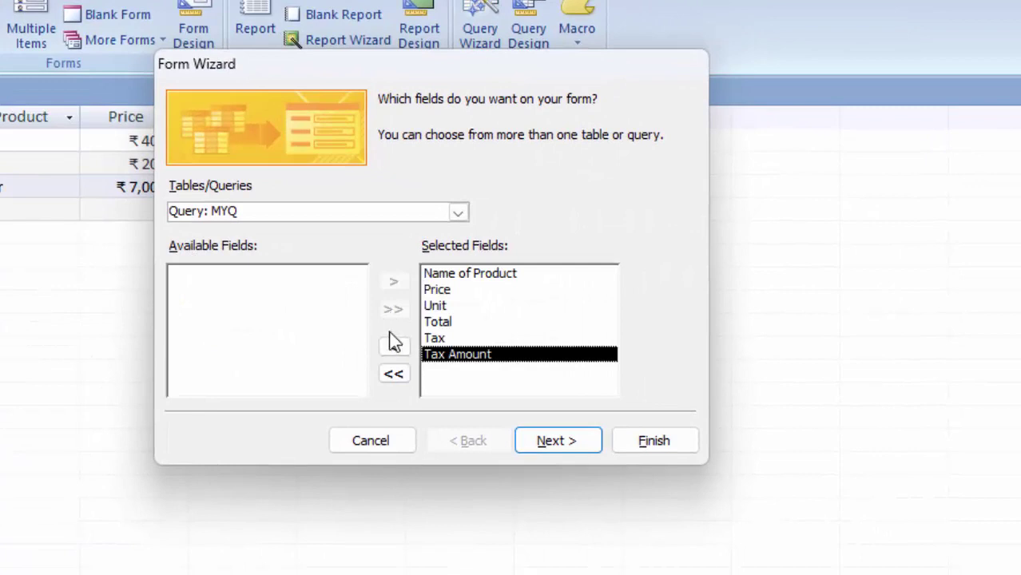
pyautogui.click(570, 443)
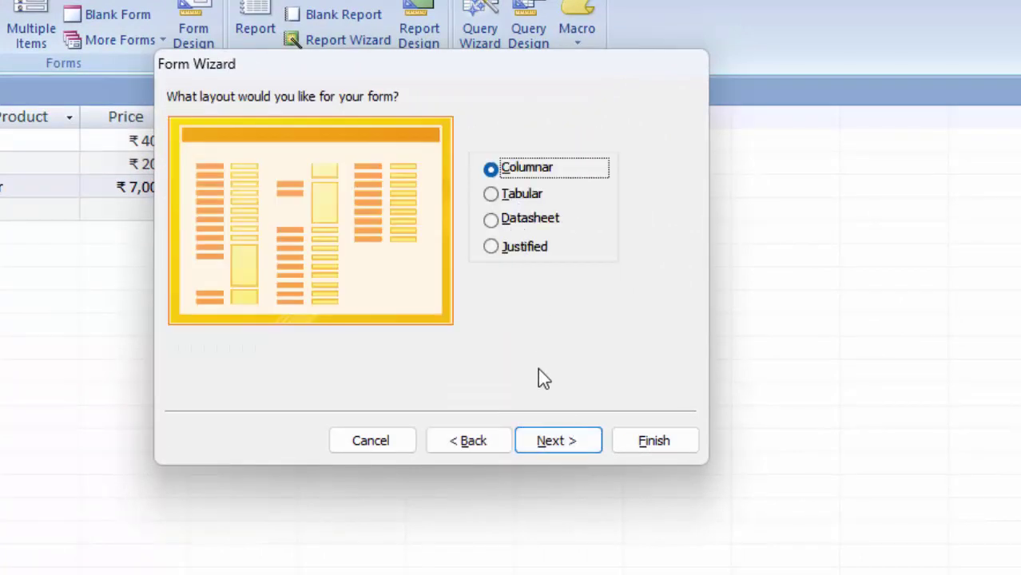
pyautogui.click(554, 452)
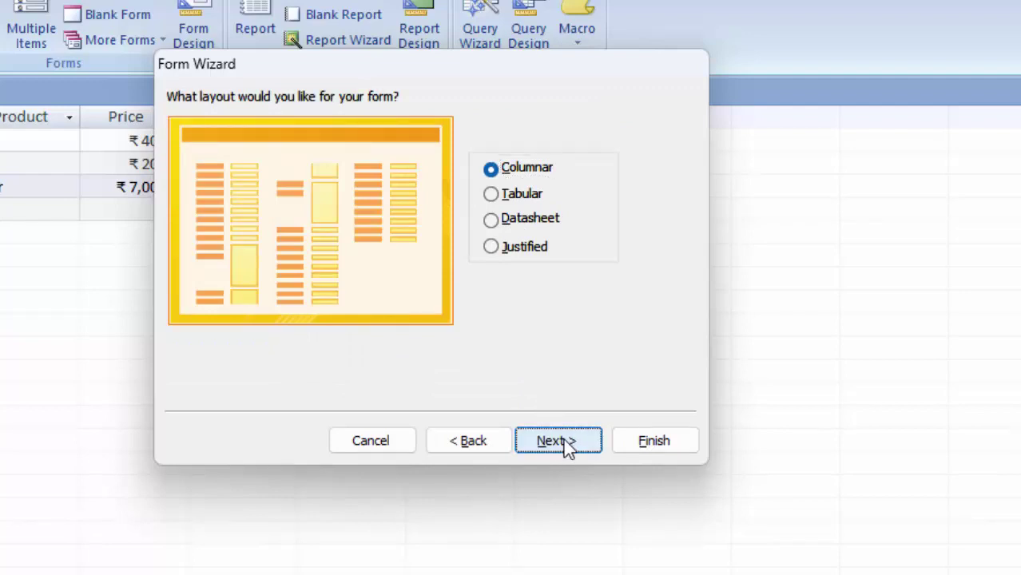
pyautogui.click(479, 196)
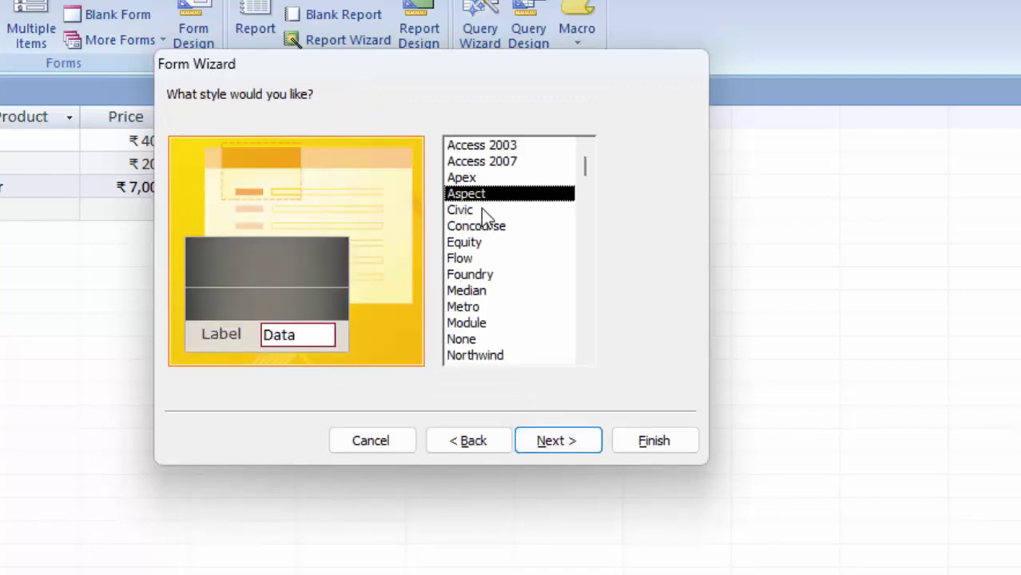
pyautogui.click(546, 445)
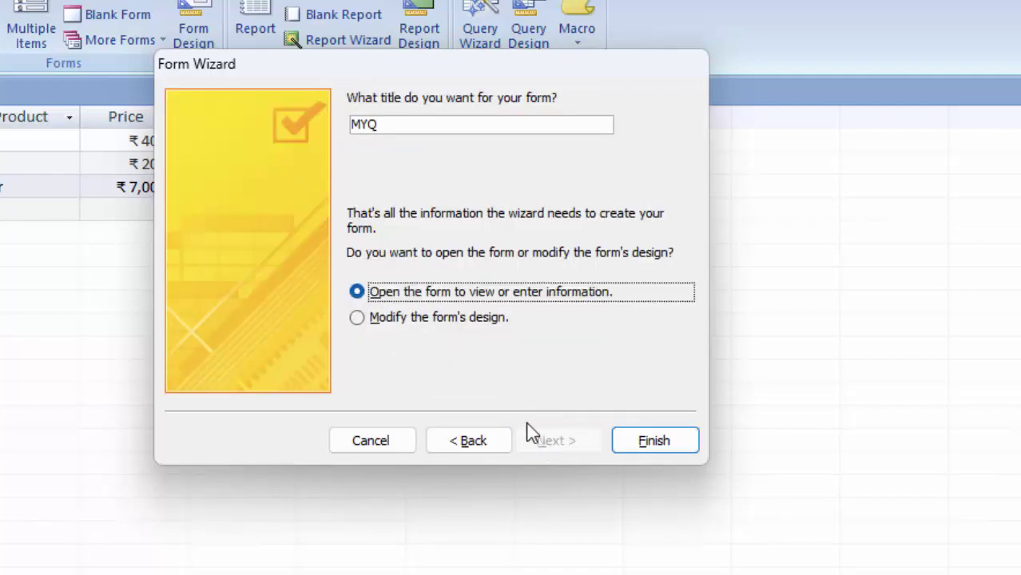
pyautogui.click(476, 319)
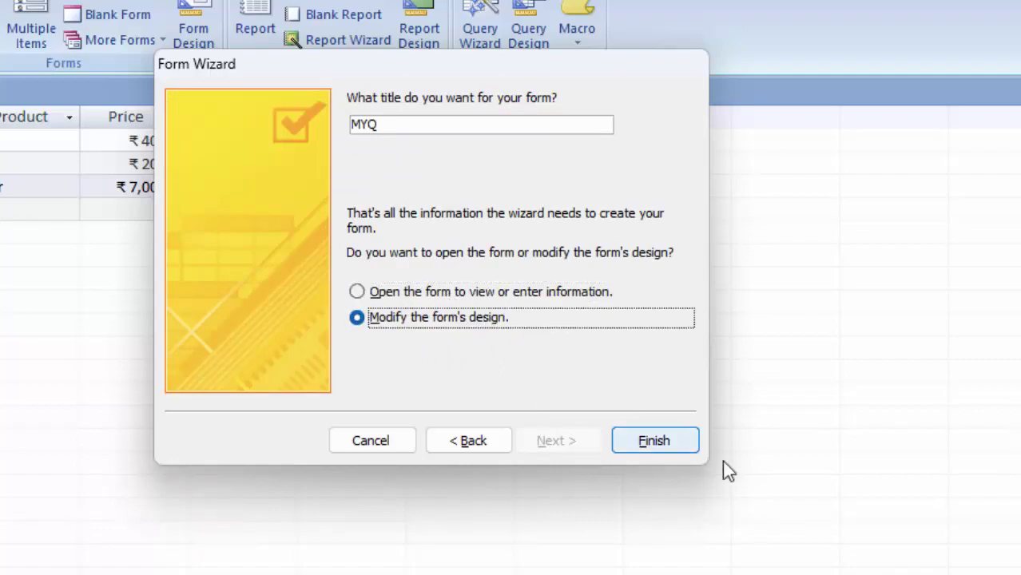
pyautogui.click(649, 444)
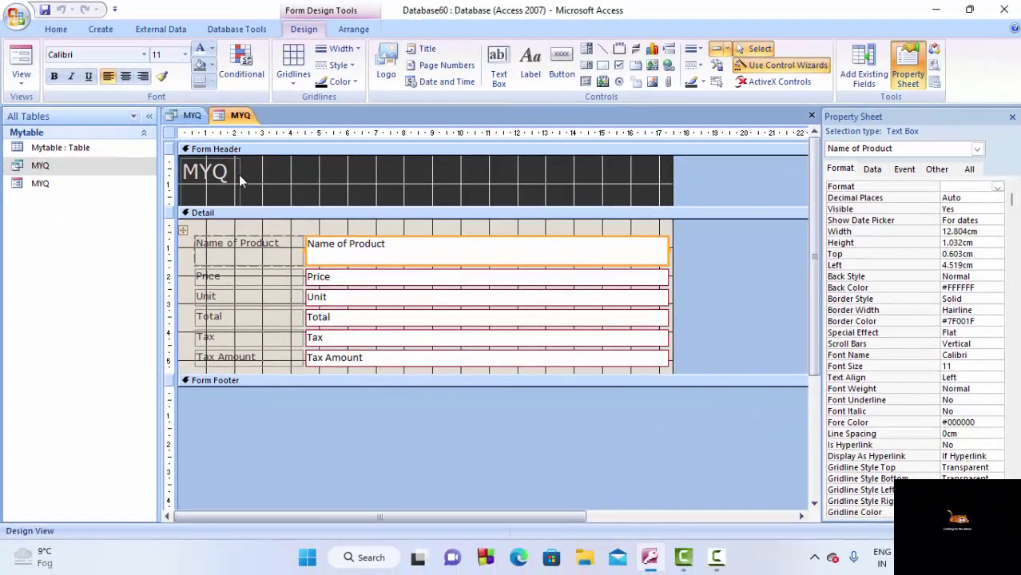
# Delete the MYQ title label and draw a combo box in the form header
pyautogui.click(238, 174)
pyautogui.press('Delete')
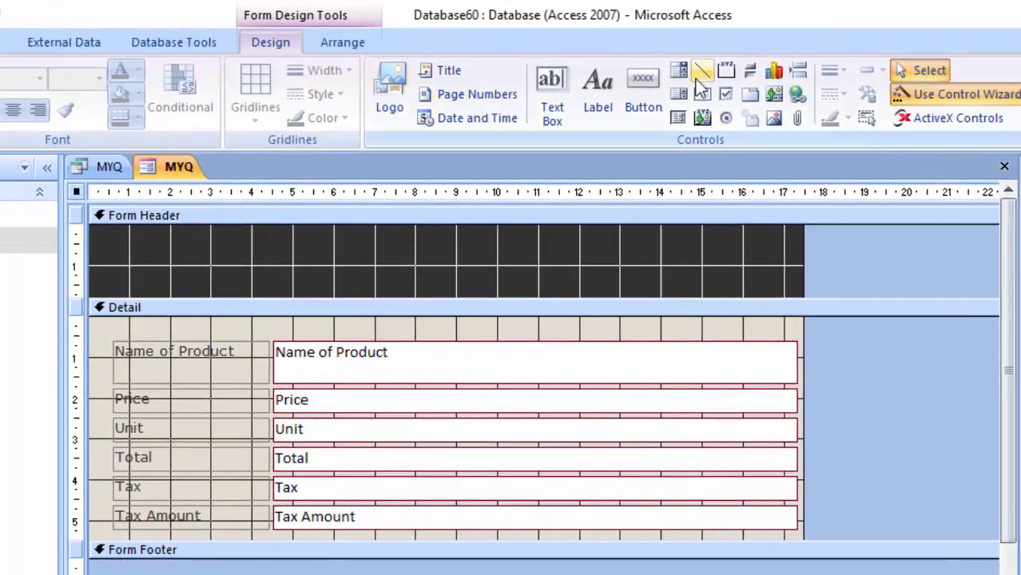
pyautogui.click(679, 69)
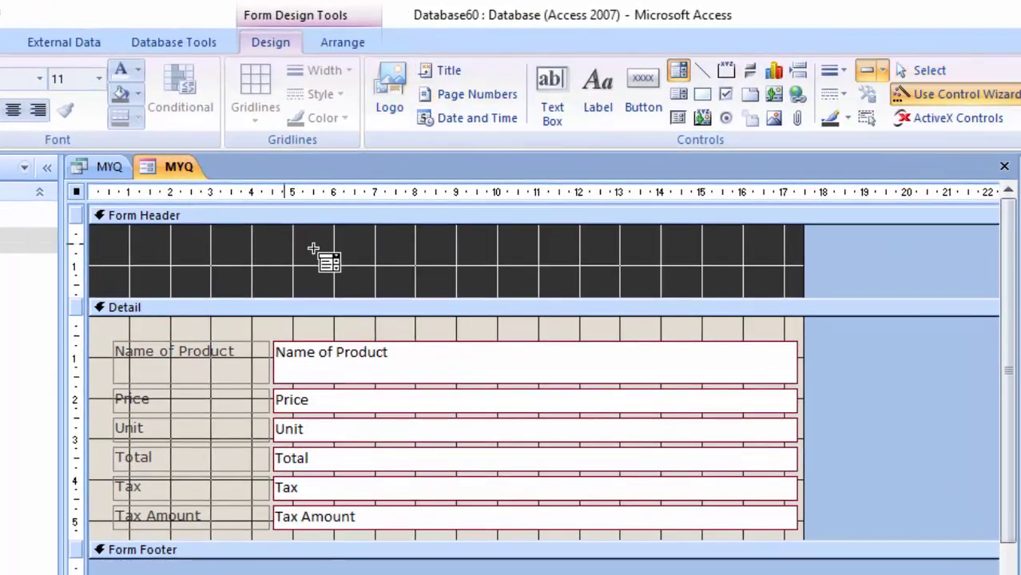
pyautogui.moveTo(282, 245); pyautogui.dragTo(439, 279)
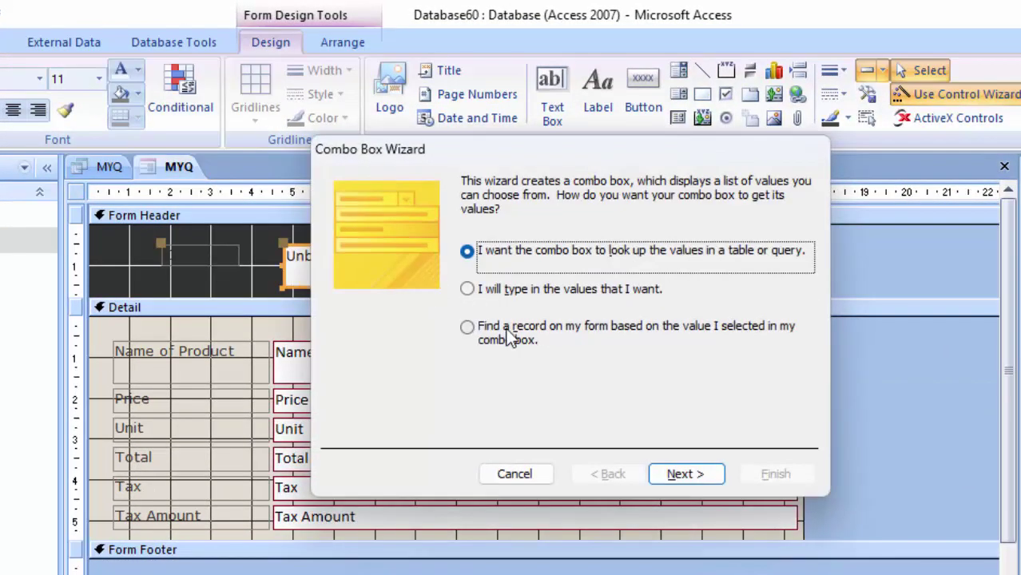
# Complete the combo box wizard so it finds a record by Name of Product, with an edited label
pyautogui.click(511, 336)
pyautogui.click(688, 475)
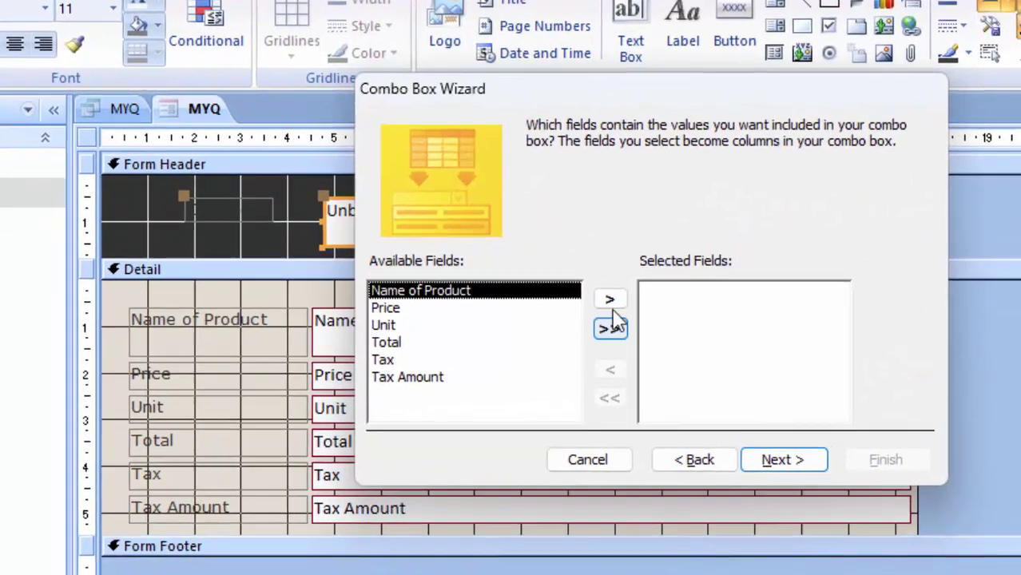
pyautogui.click(534, 332)
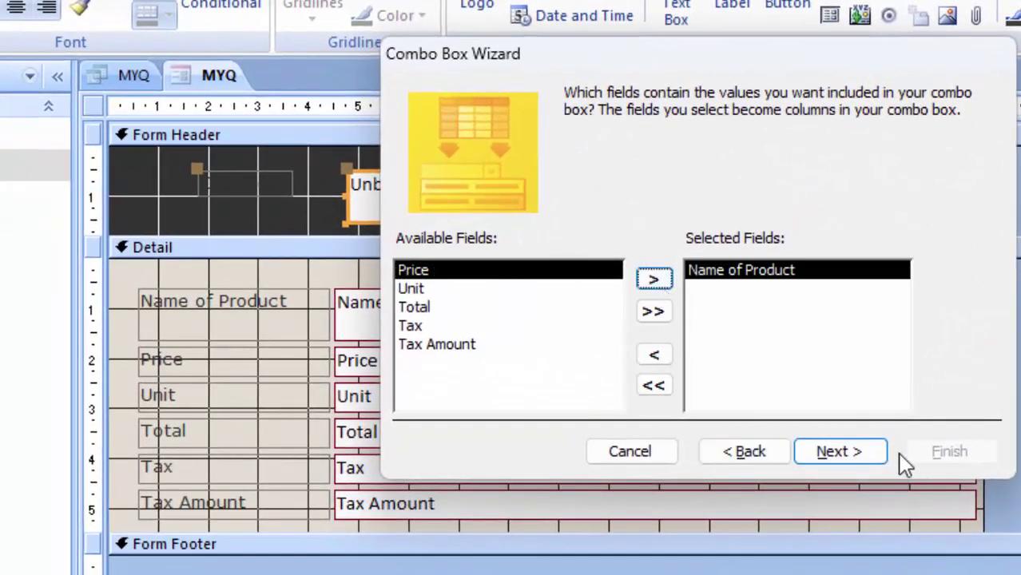
pyautogui.click(845, 452)
pyautogui.click(854, 455)
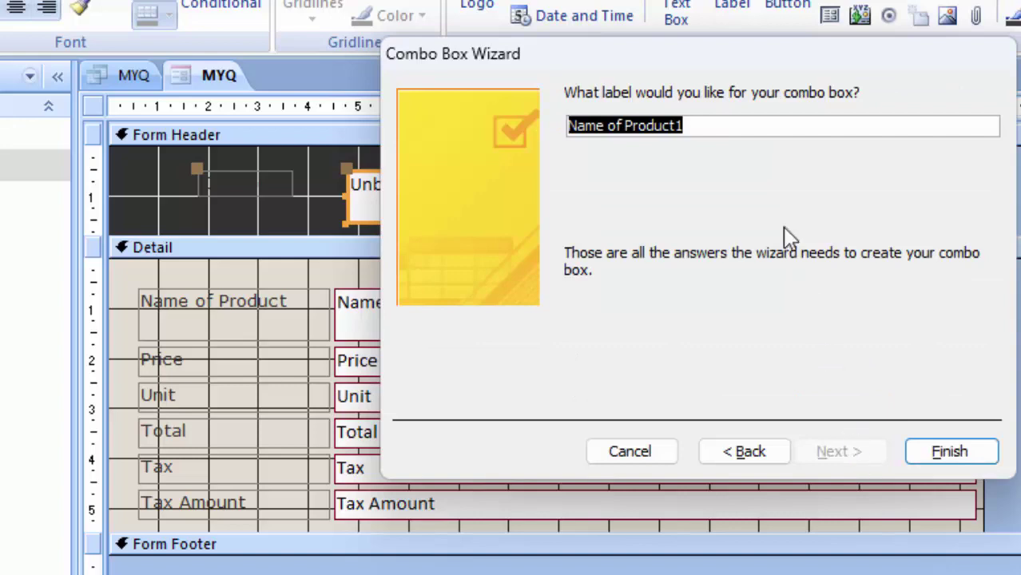
pyautogui.click(742, 132)
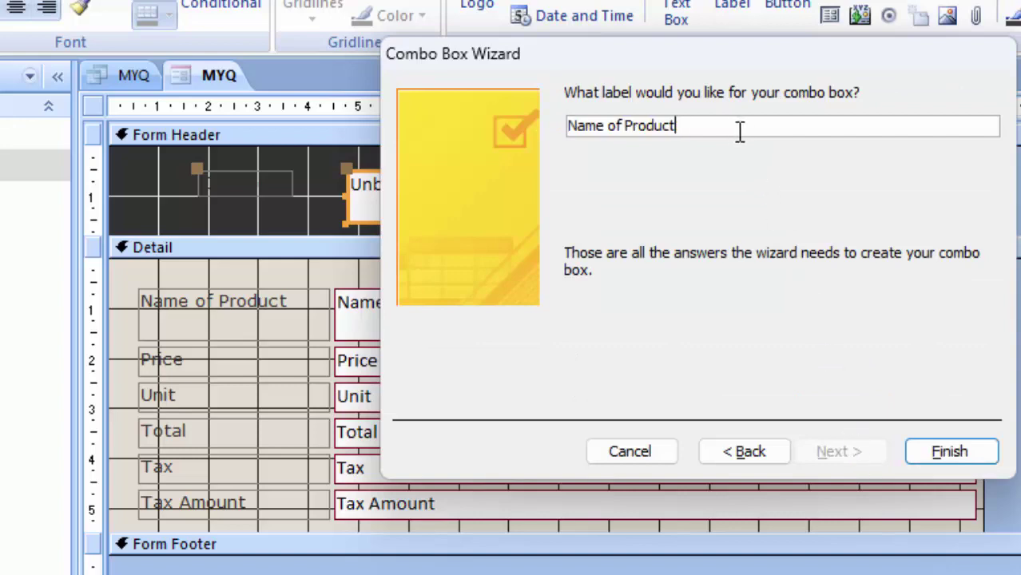
pyautogui.click(973, 453)
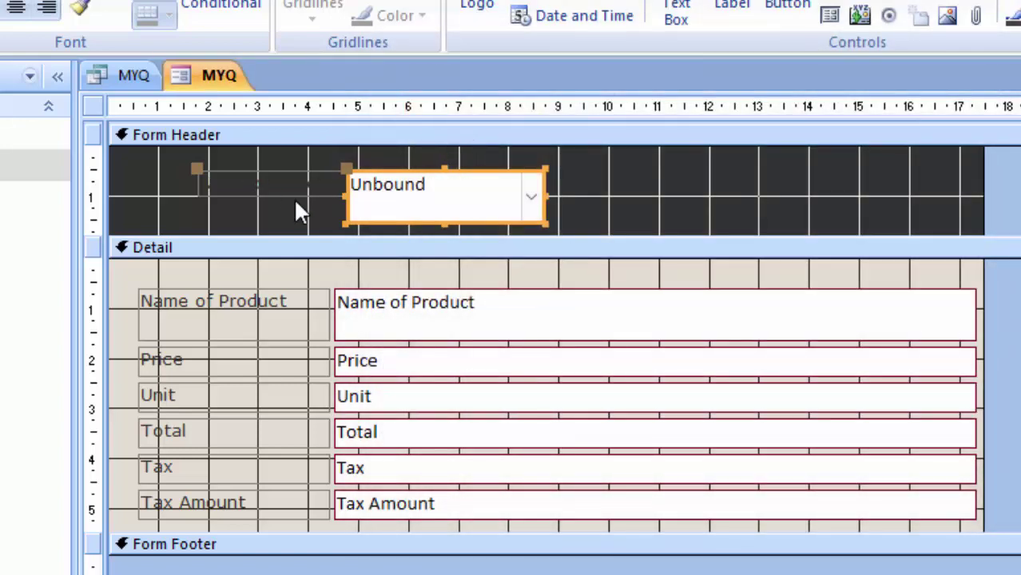
# Make the combo box's Name of Product label text white
pyautogui.click(342, 185)
pyautogui.click(341, 185)
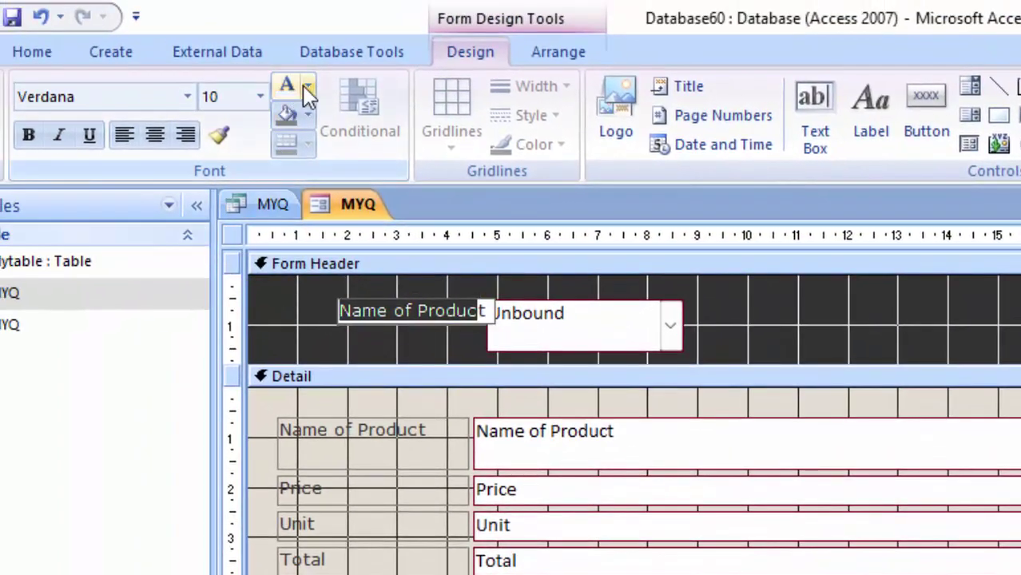
pyautogui.click(307, 88)
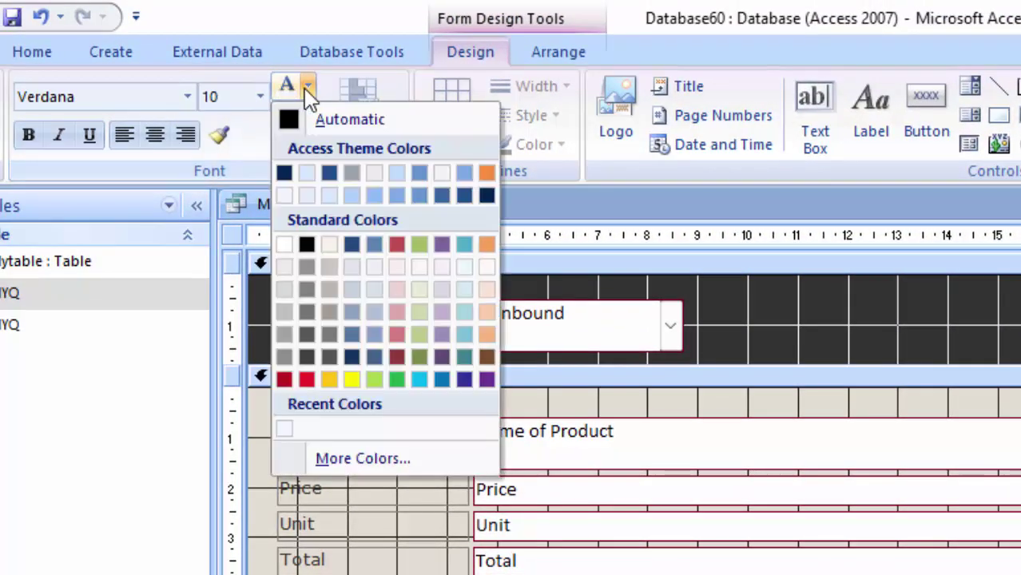
pyautogui.click(285, 195)
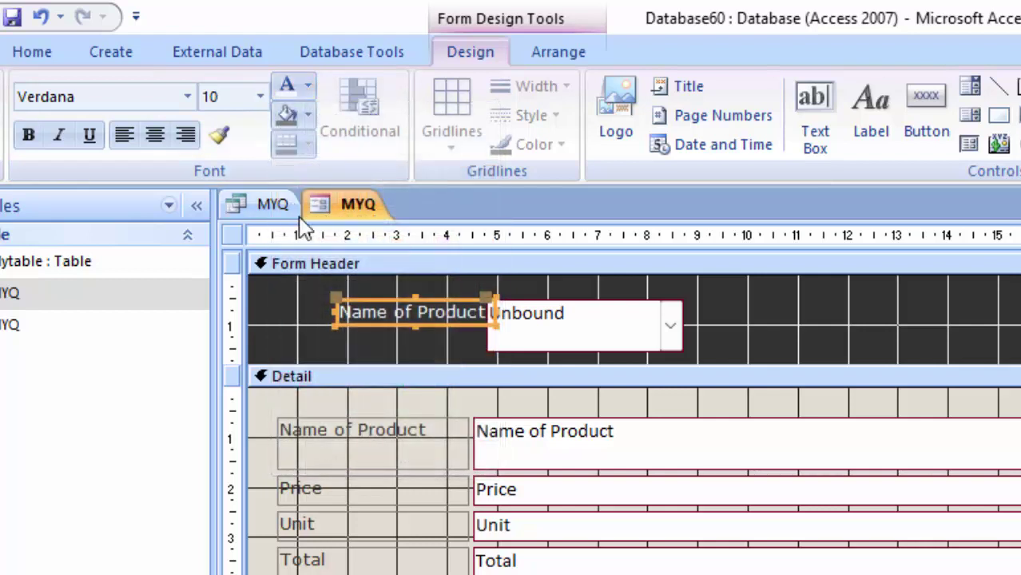
# Resize the header's Name of Product label wider, taller and trimmed on the right
pyautogui.click(642, 336)
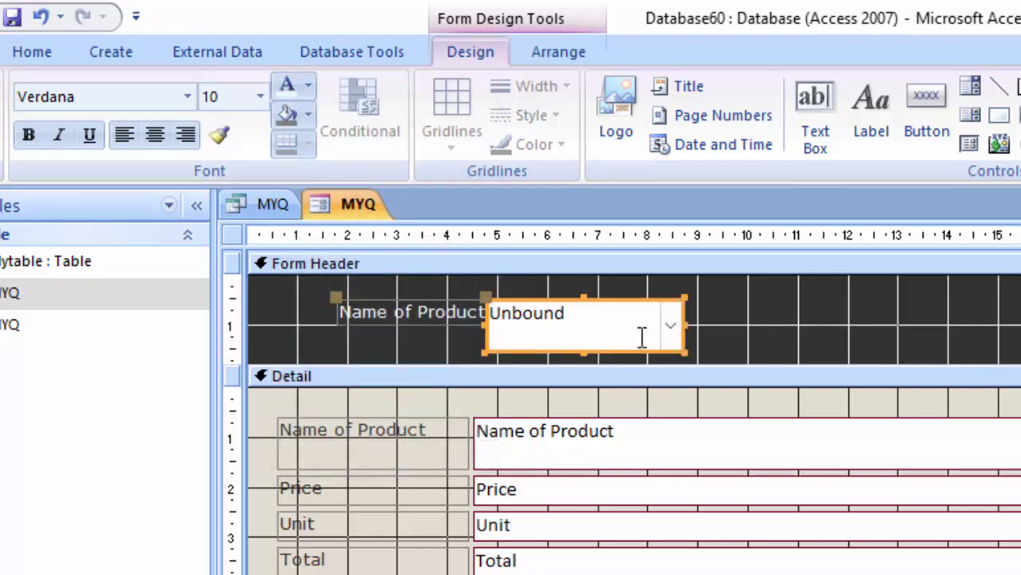
pyautogui.click(348, 316)
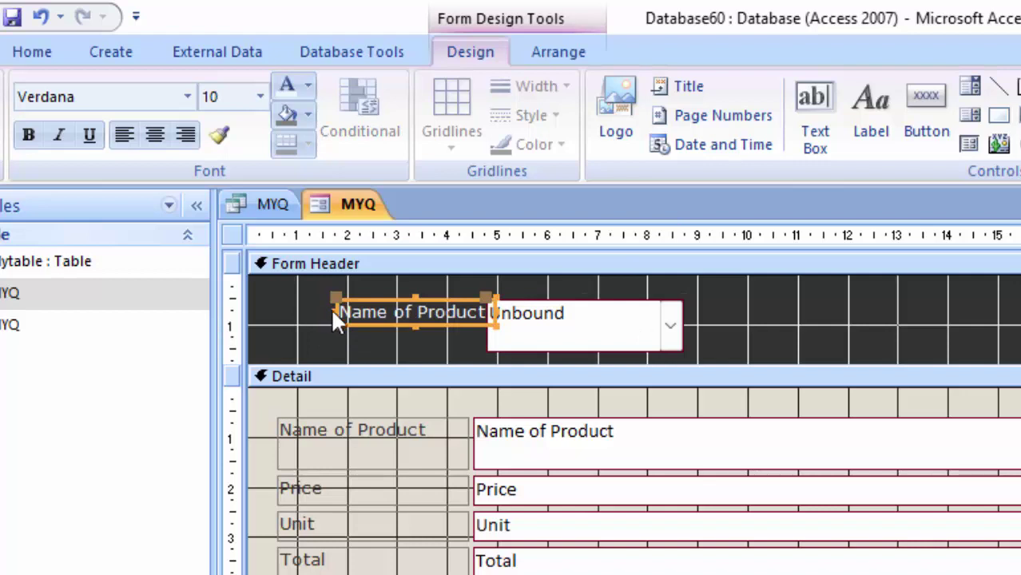
pyautogui.moveTo(334, 313); pyautogui.dragTo(289, 313)
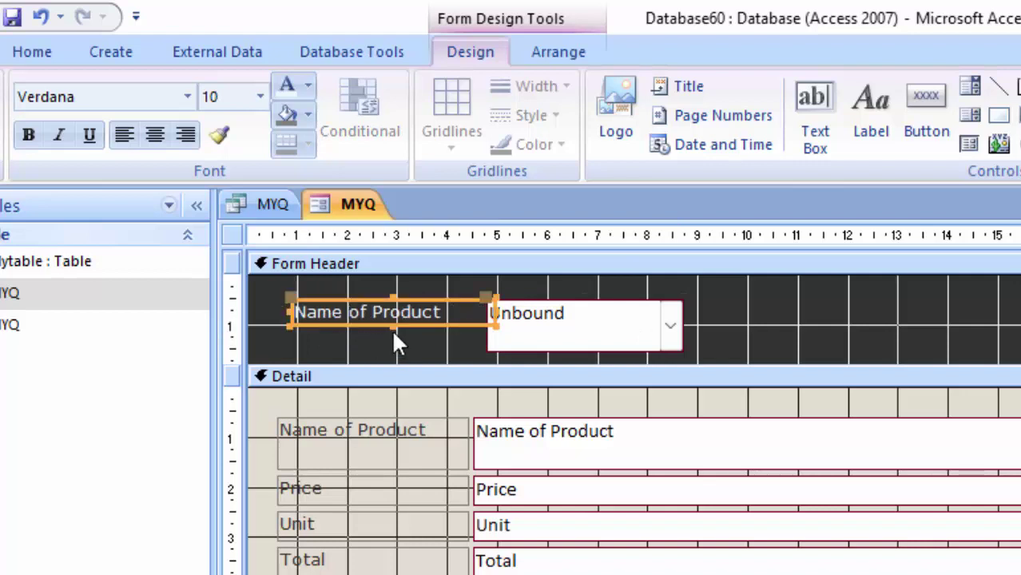
pyautogui.moveTo(393, 331); pyautogui.dragTo(393, 347)
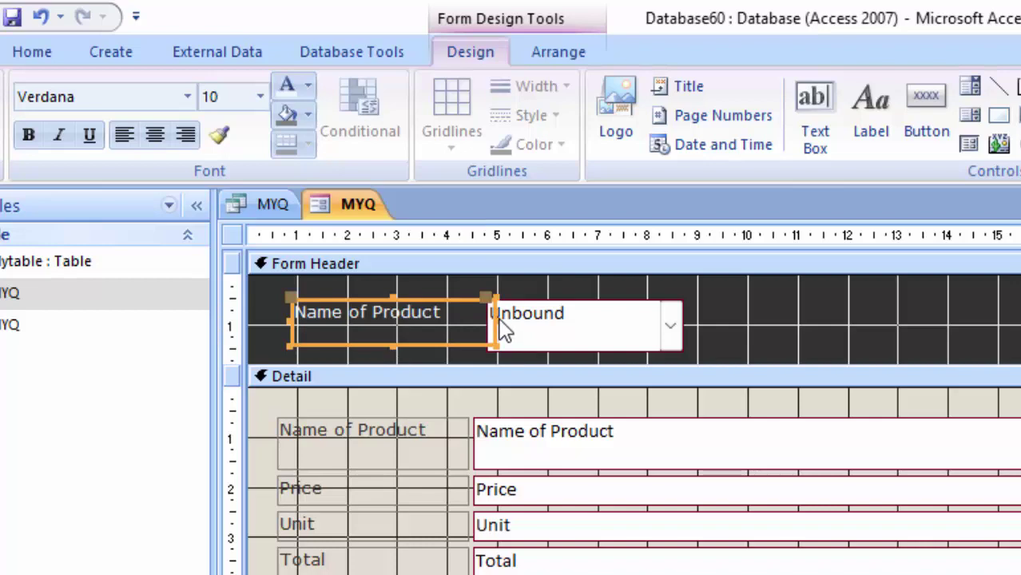
pyautogui.moveTo(495, 318); pyautogui.dragTo(469, 321)
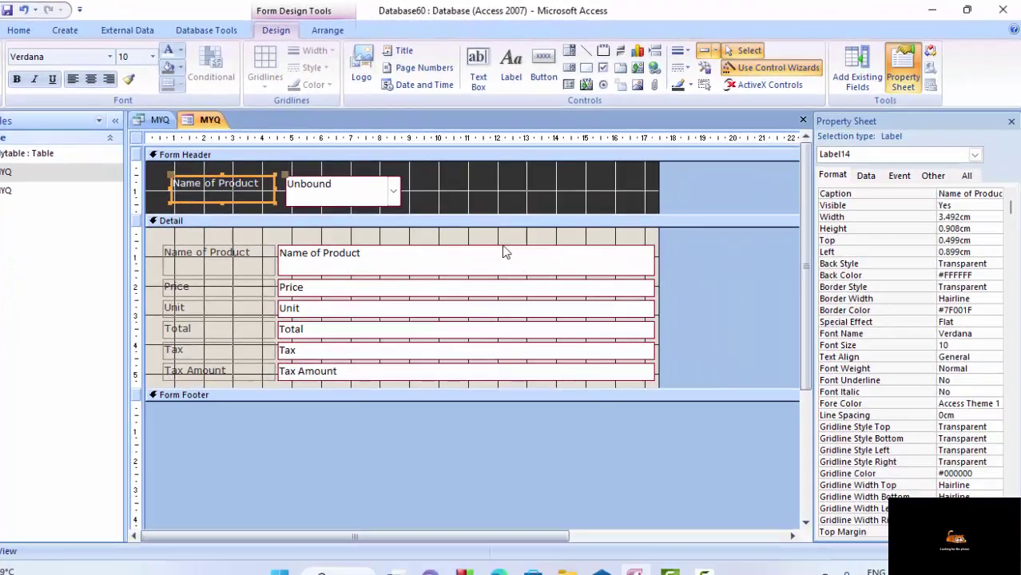
# Narrow the Detail's Name of Product box to 5.582cm and make the Detail section taller
pyautogui.click(504, 251)
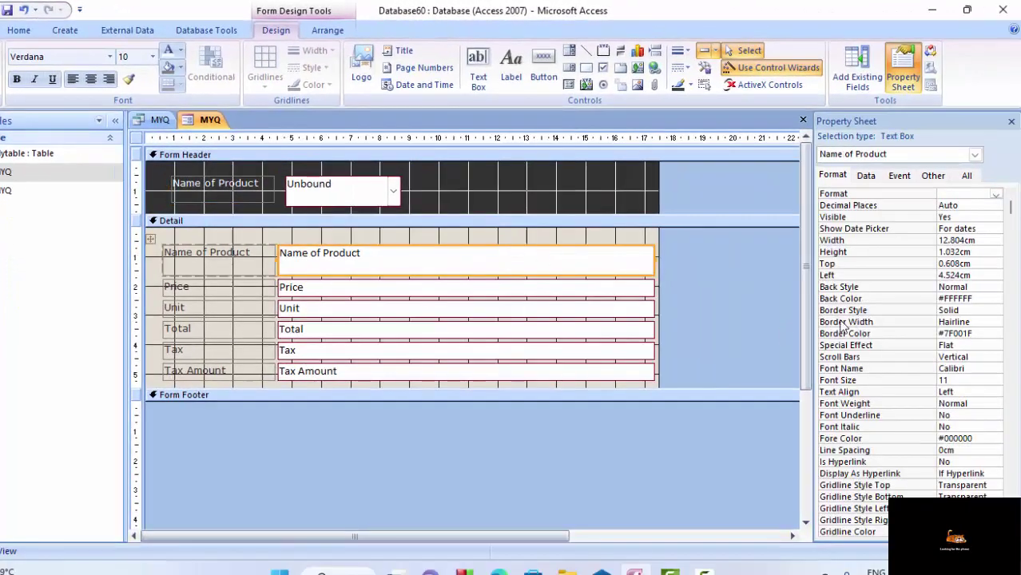
pyautogui.moveTo(653, 257); pyautogui.dragTo(440, 303)
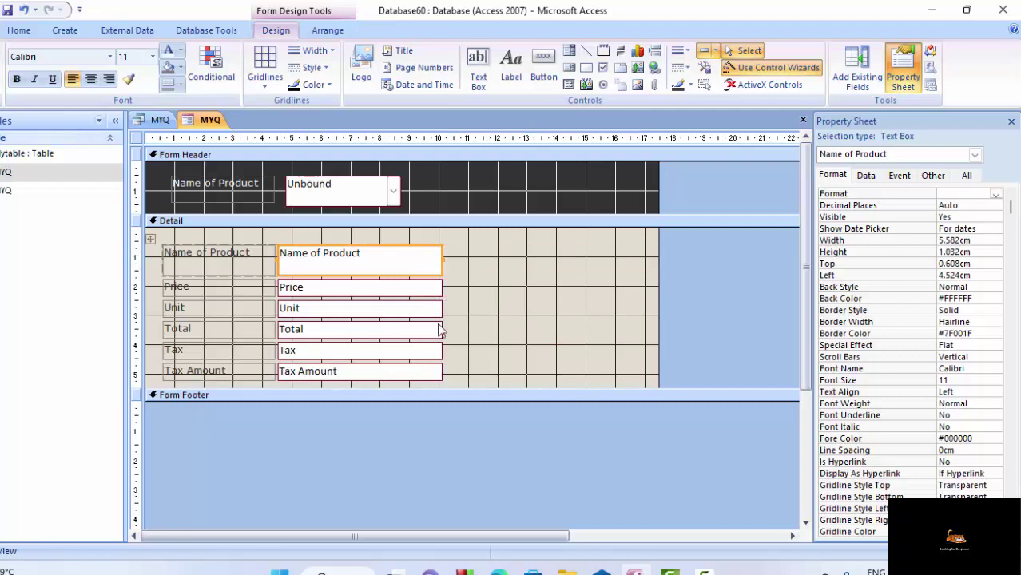
pyautogui.moveTo(459, 399); pyautogui.dragTo(467, 464)
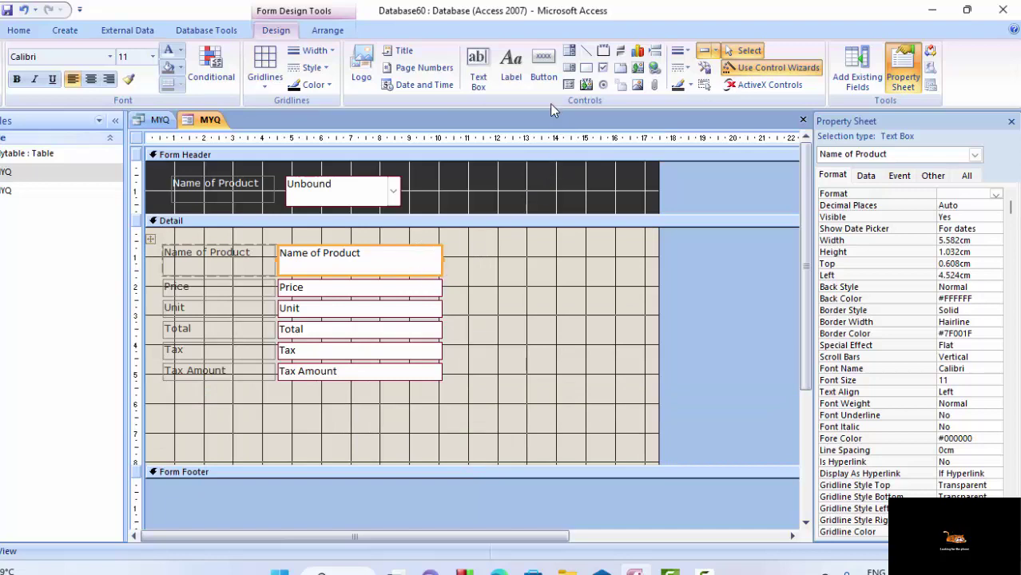
pyautogui.press('F5')
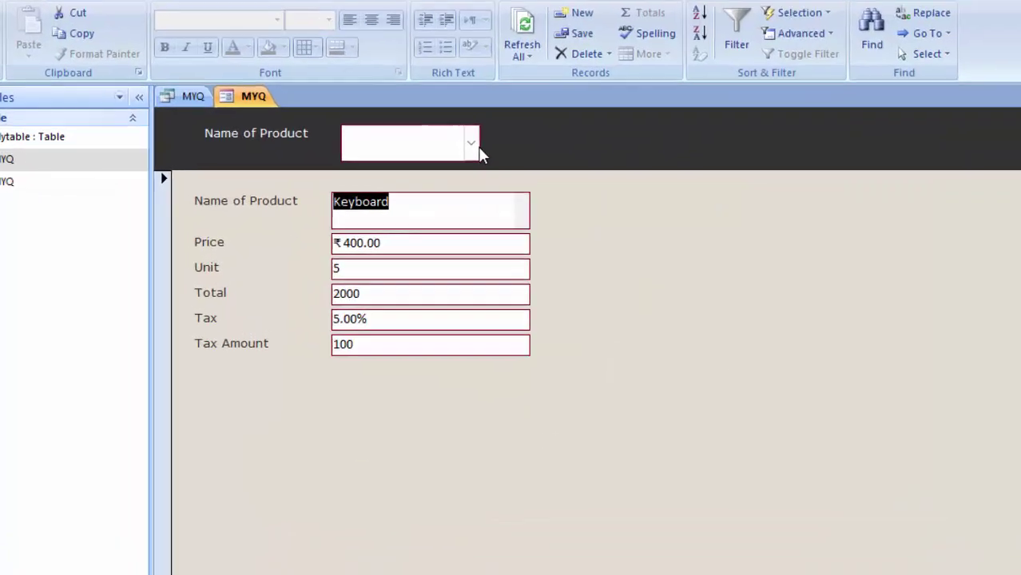
pyautogui.click(390, 158)
pyautogui.click(661, 174)
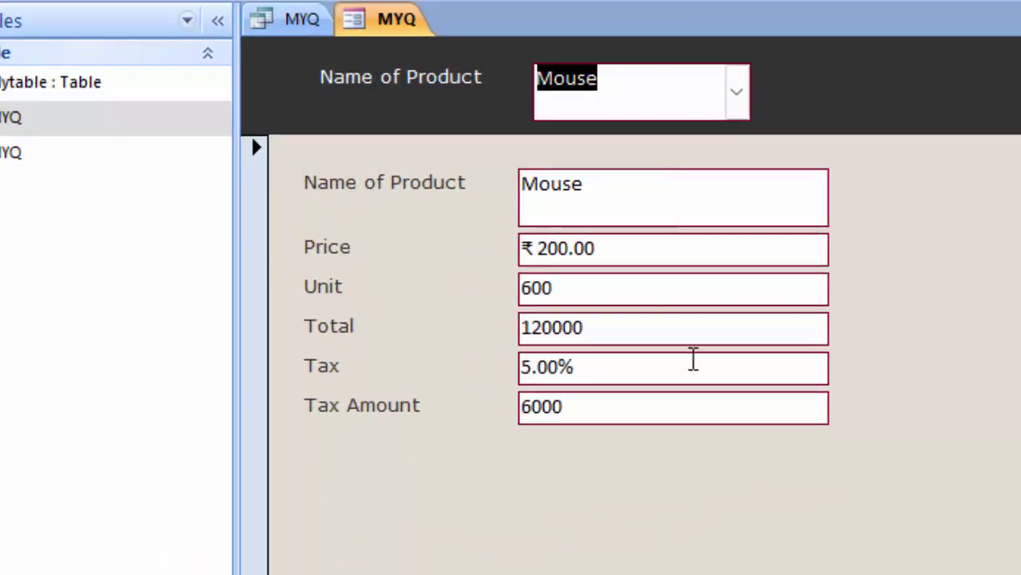
pyautogui.click(736, 105)
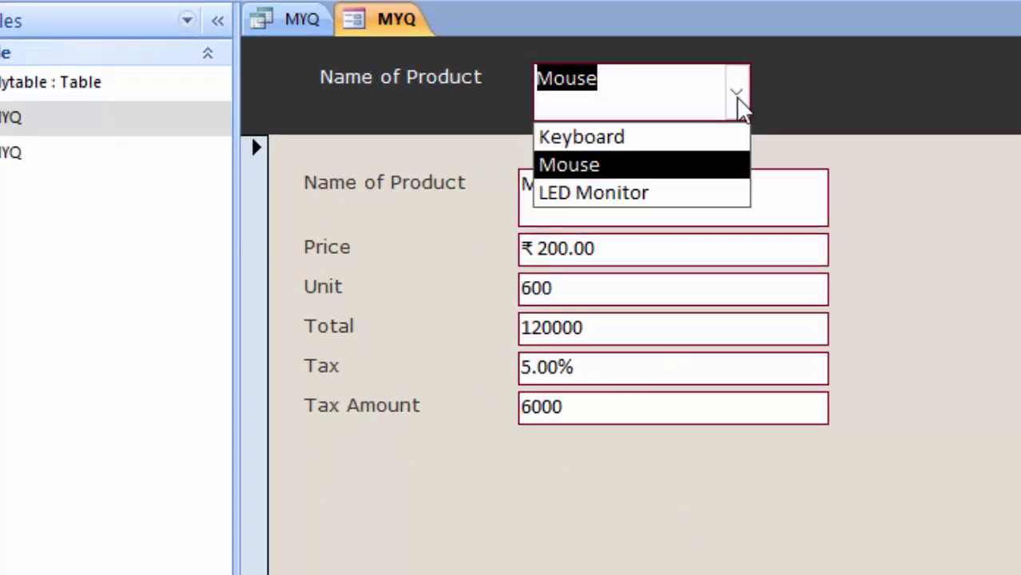
pyautogui.click(674, 195)
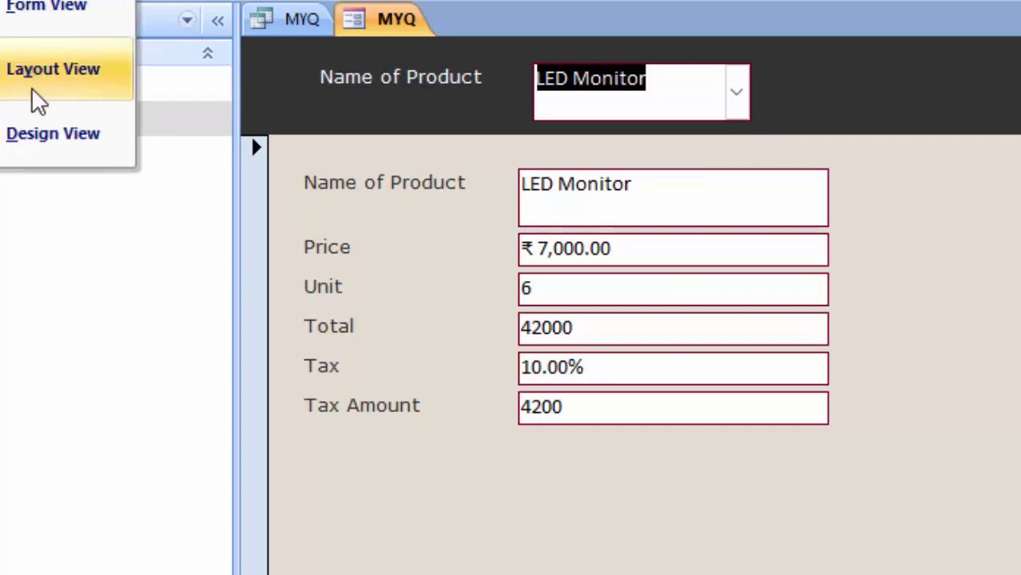
pyautogui.click(45, 128)
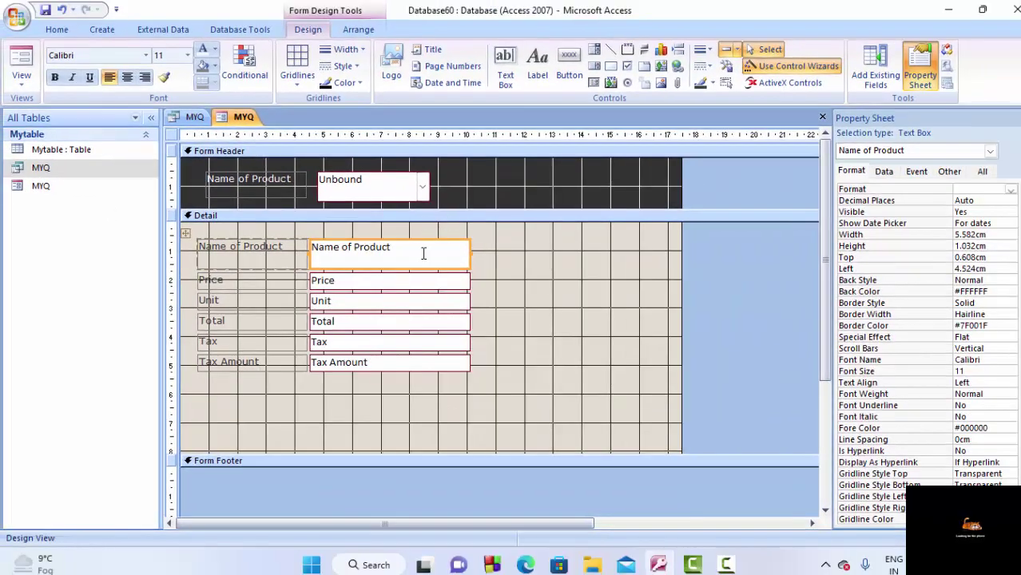
# Select the whole form in the Property Sheet and set its Pop Up property to Yes
pyautogui.click(990, 153)
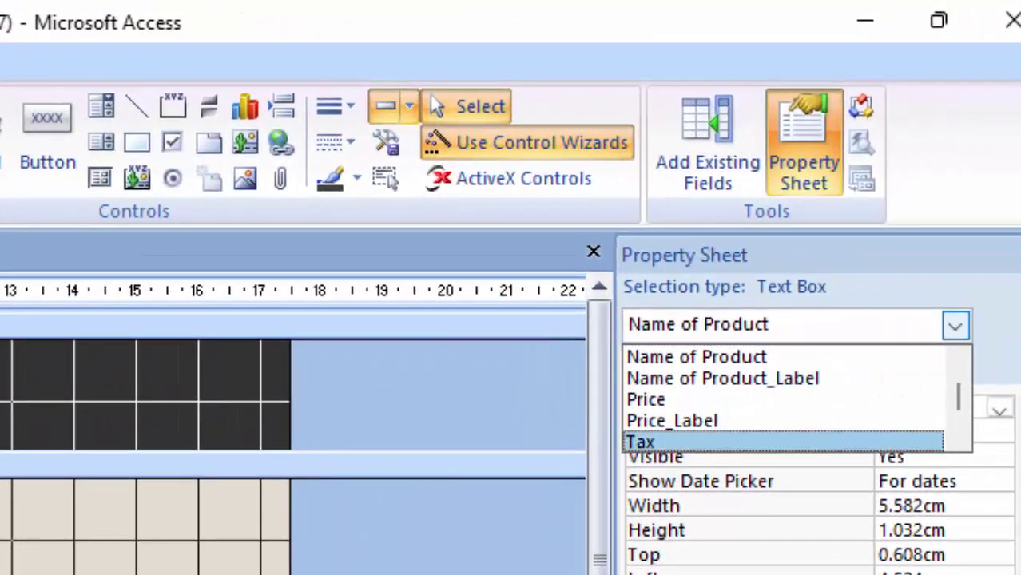
pyautogui.press('Escape')
pyautogui.click(440, 464)
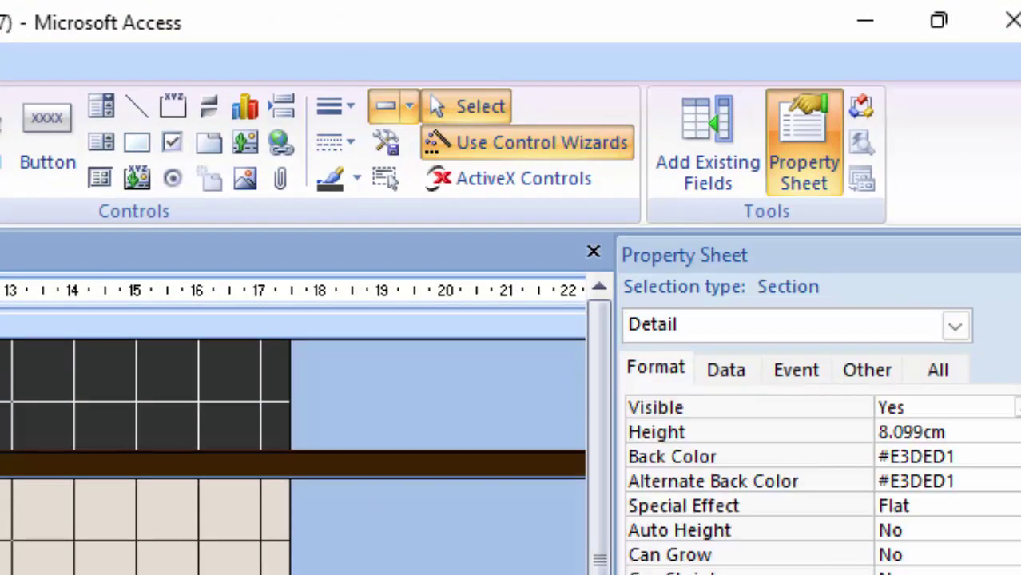
pyautogui.click(956, 325)
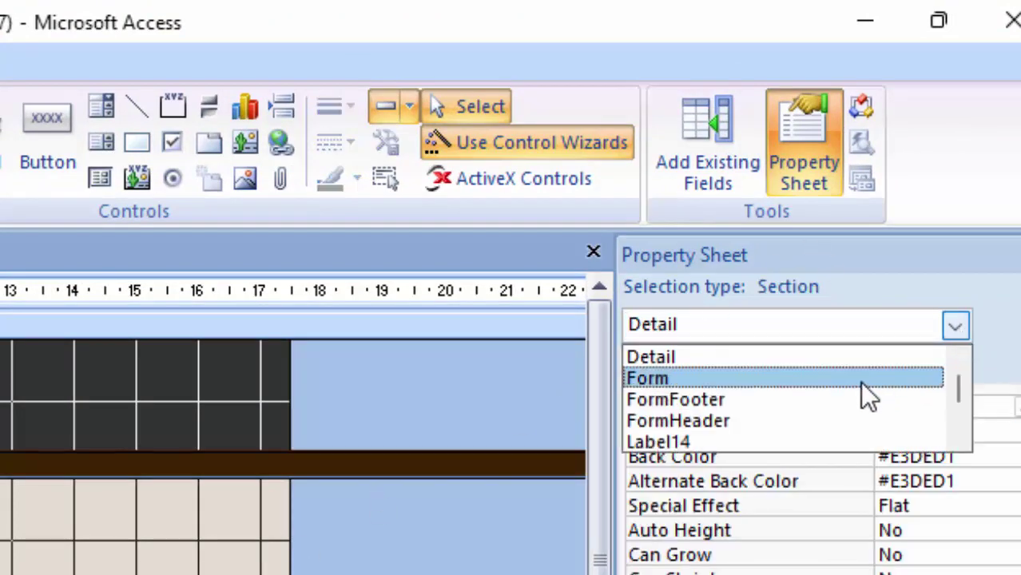
pyautogui.click(856, 378)
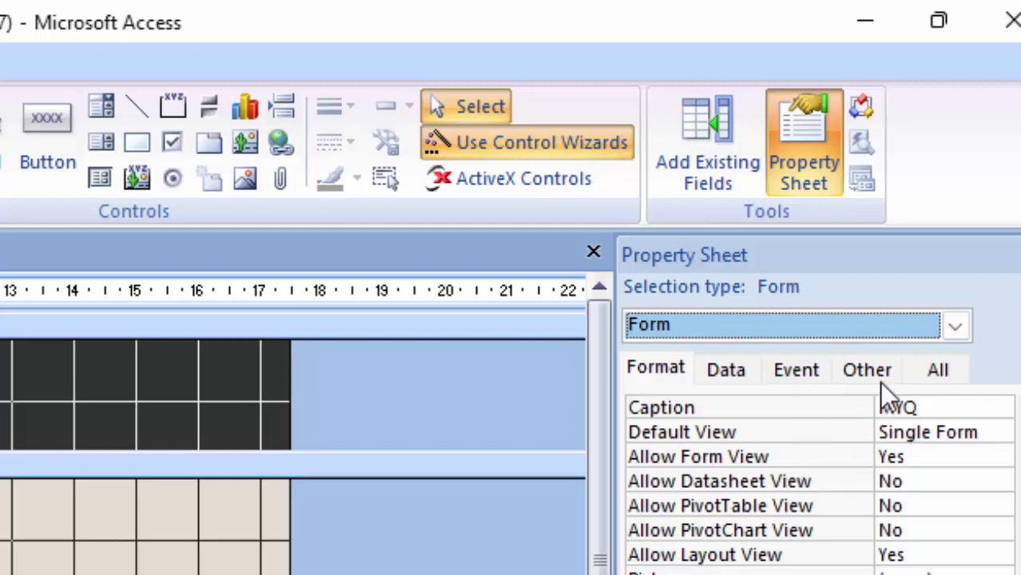
pyautogui.click(859, 371)
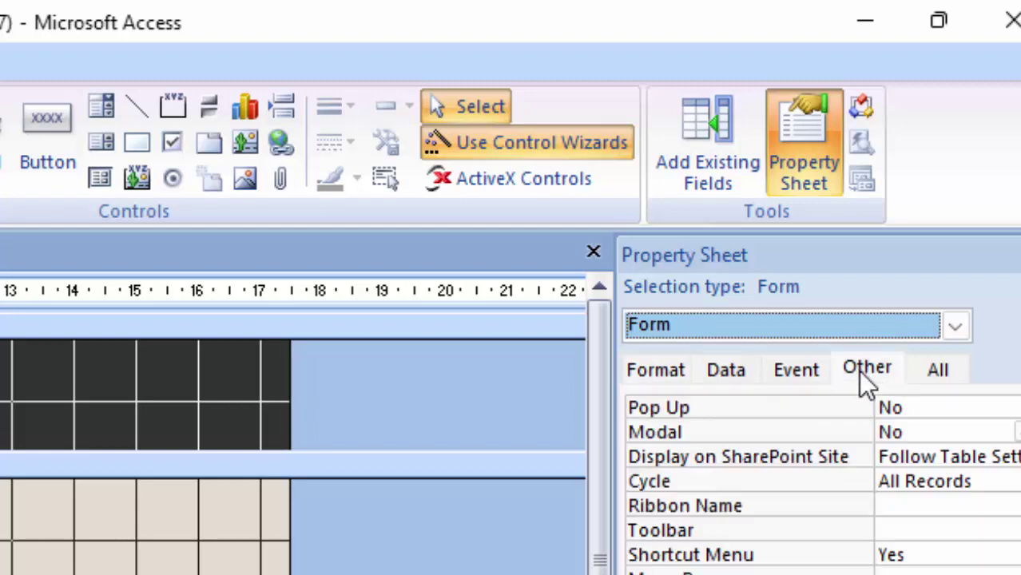
pyautogui.click(947, 407)
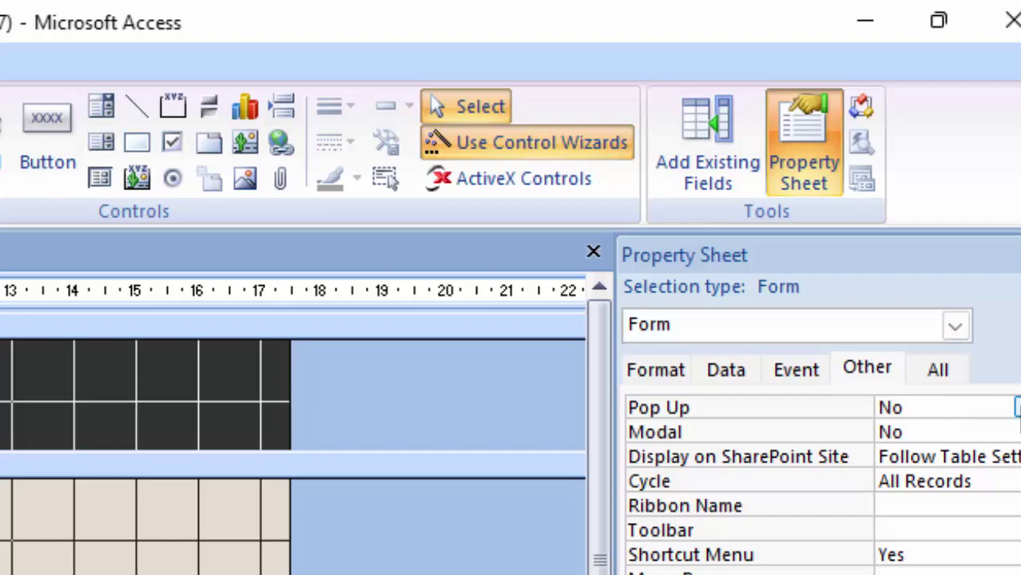
pyautogui.click(1017, 407)
pyautogui.click(988, 431)
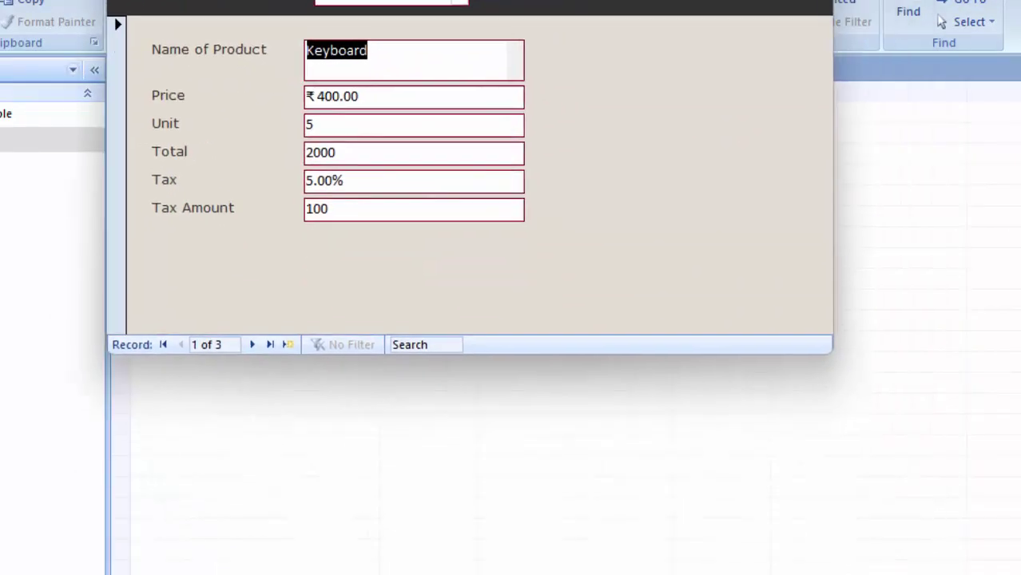
# Move the pop-up MYQ window into view and pick Keyboard, then LED Monitor, from the product combo box
pyautogui.moveTo(405, 9); pyautogui.dragTo(372, 19)
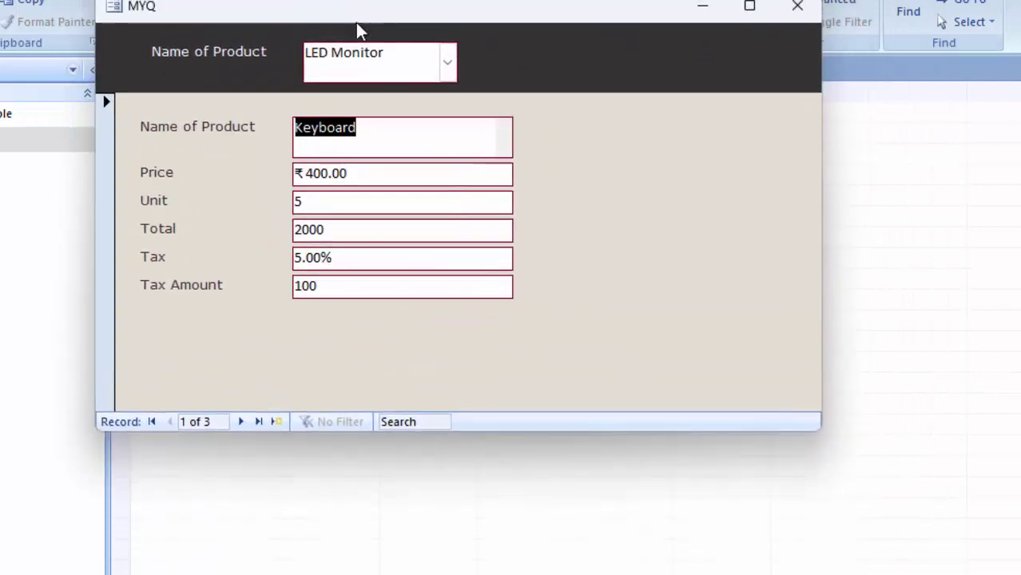
pyautogui.click(445, 72)
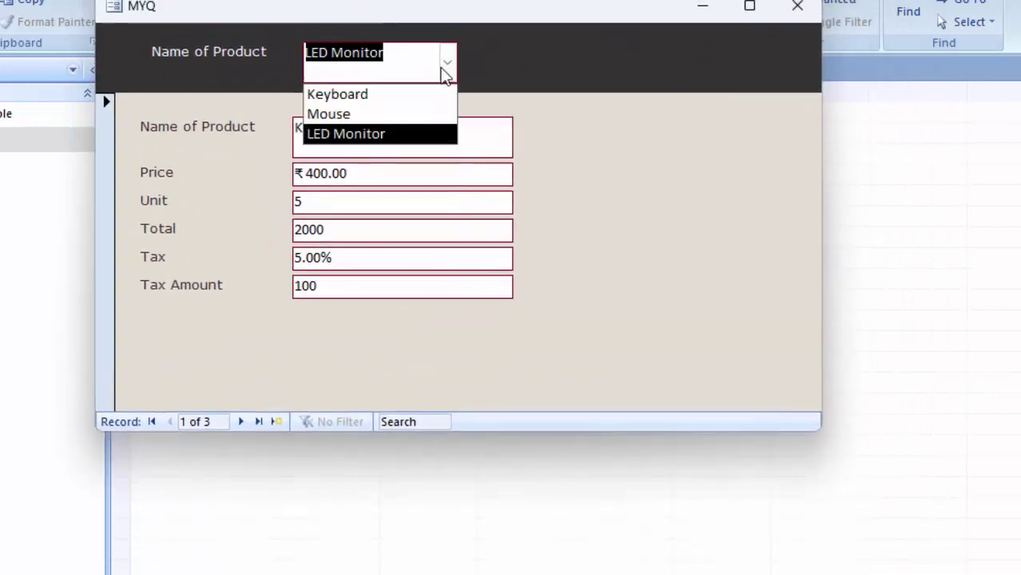
pyautogui.click(413, 102)
pyautogui.click(445, 71)
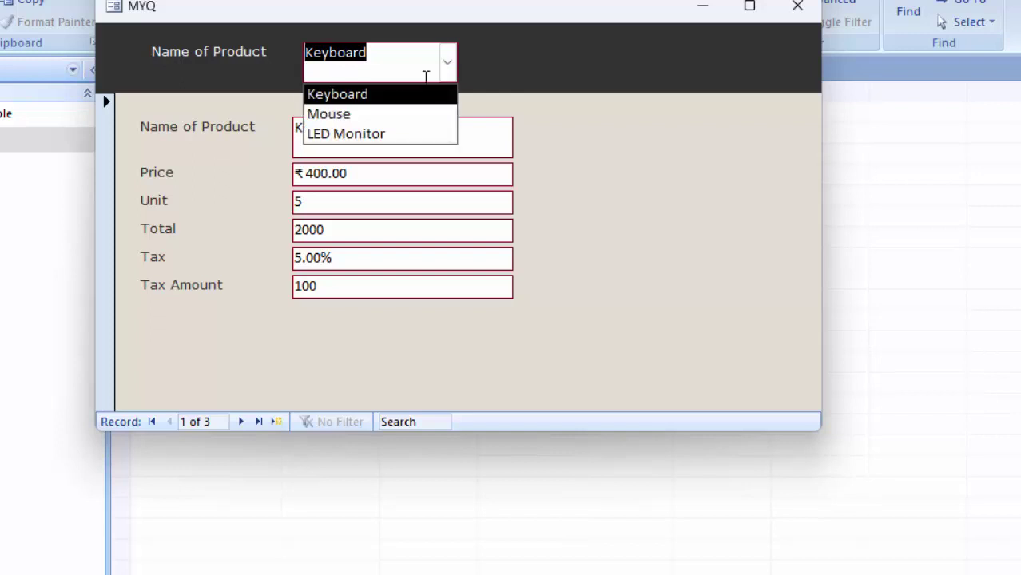
pyautogui.click(371, 134)
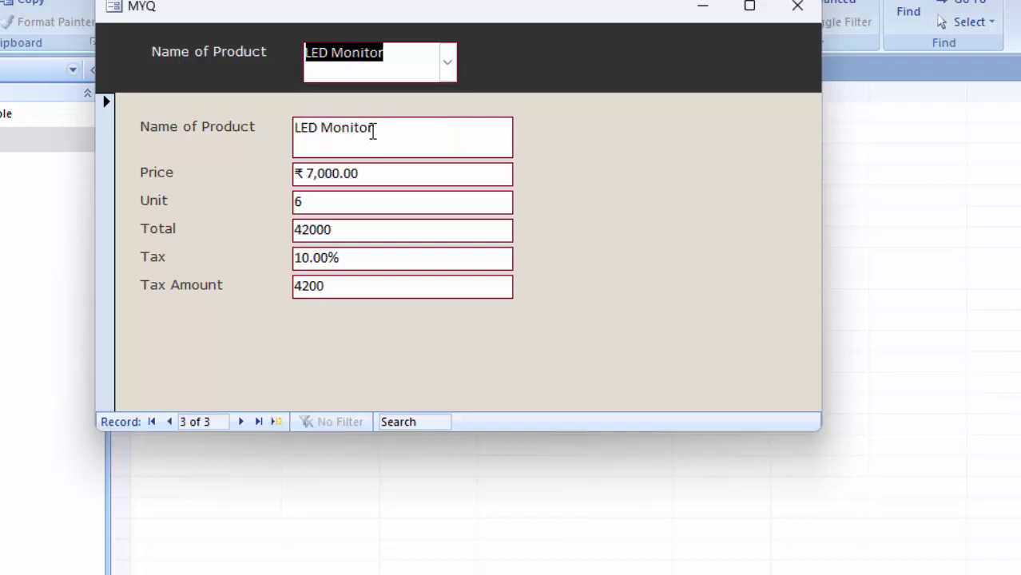